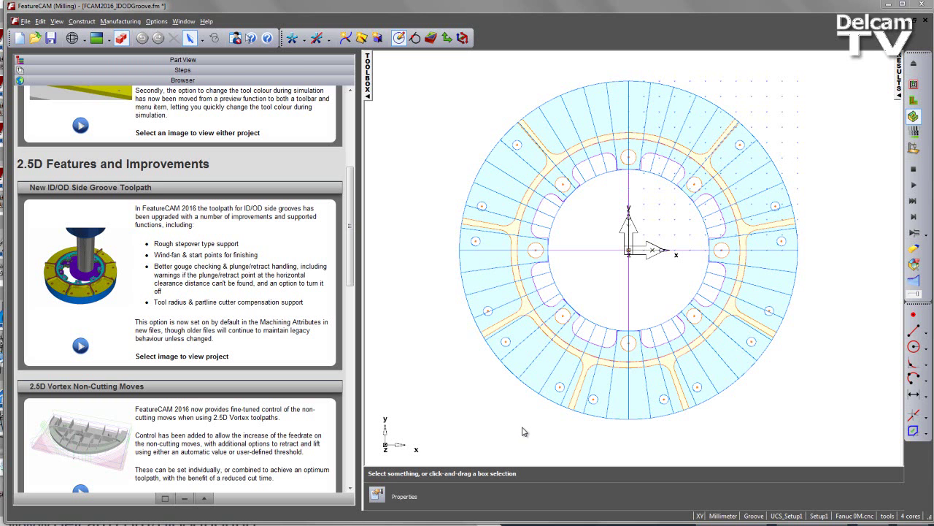
- Replace the news Browser page with the groove part's Part View feature tree
{"action": "left_click", "coordinate": [262, 62]}
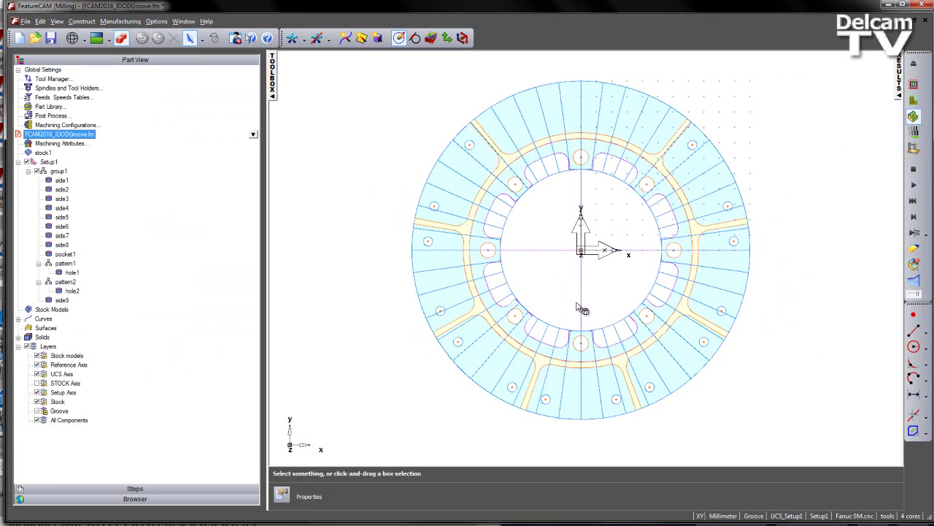
- Simulate the plate's existing machining and inspect it from isometric, top and side views
{"action": "key", "text": "ctrl+i"}
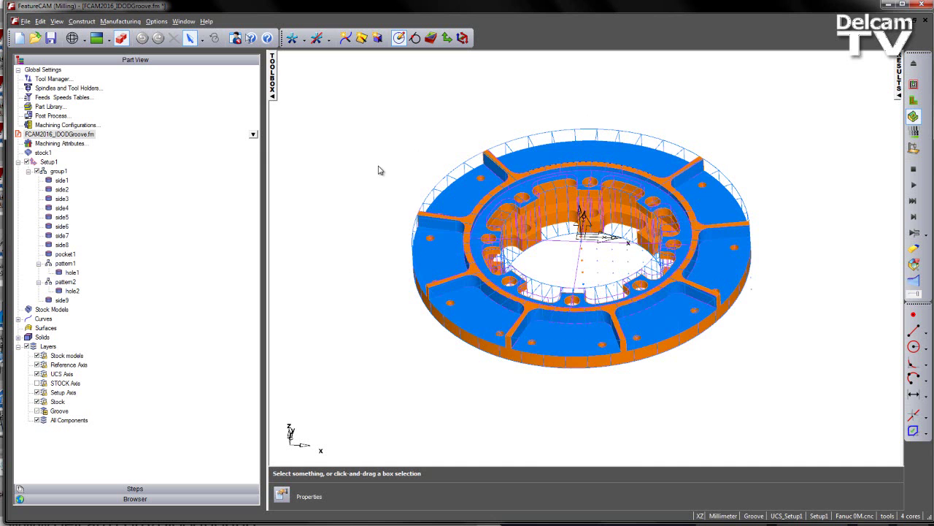
{"action": "key", "text": "ctrl+t"}
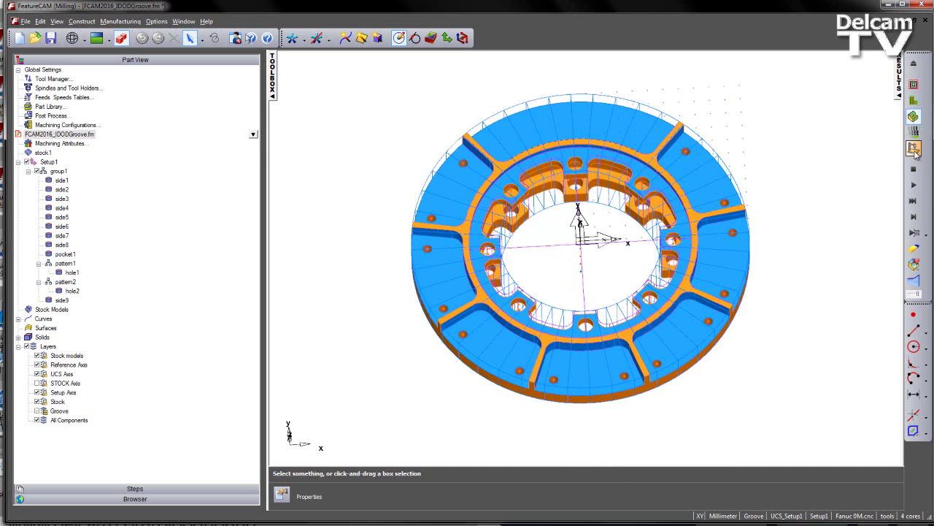
{"action": "left_click", "coordinate": [913, 184]}
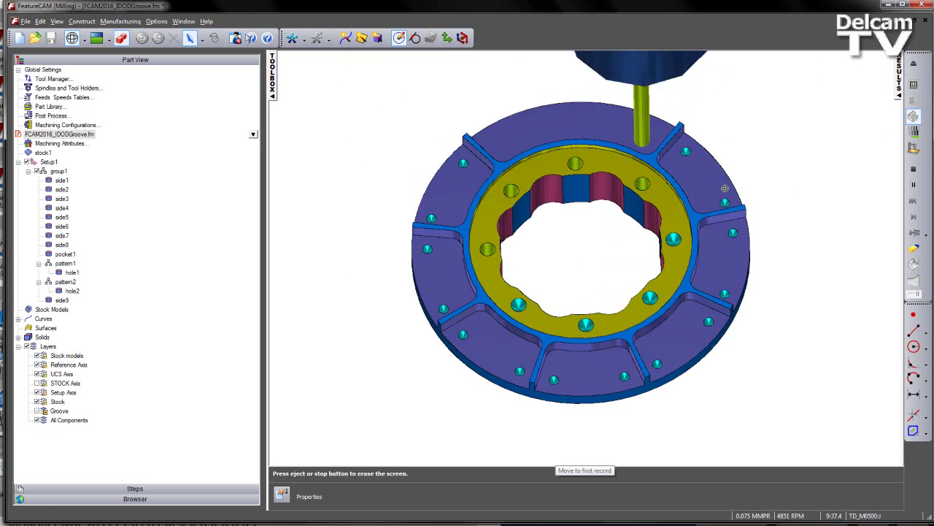
{"action": "left_click_drag", "start_coordinate": [625, 221], "coordinate": [549, 217]}
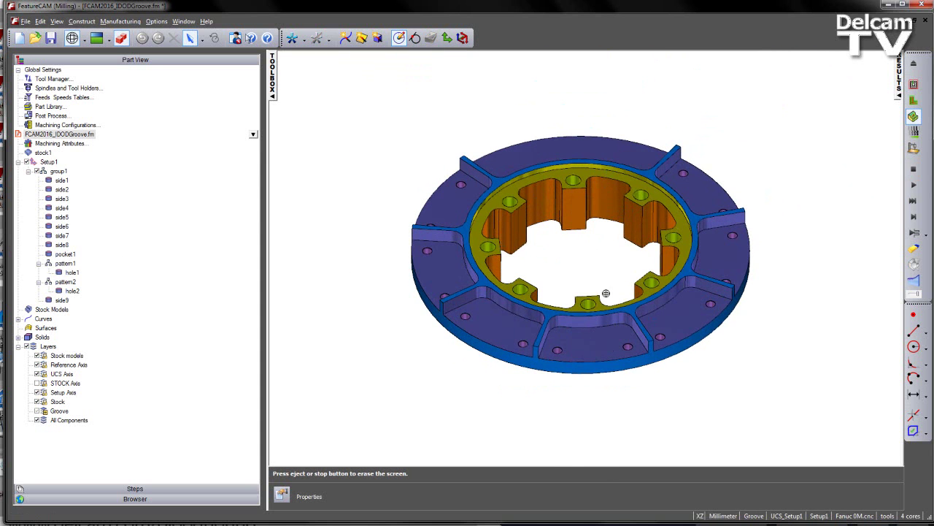
{"action": "scroll", "coordinate": [603, 271], "scroll_direction": "up", "scroll_amount": 3}
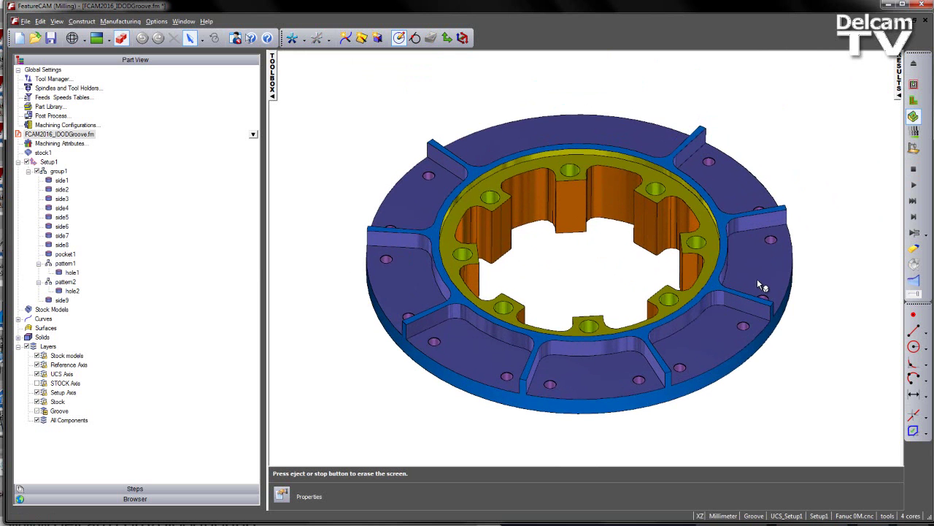
- Clear the simulation result and hide all objects in the model
{"action": "left_click", "coordinate": [913, 169]}
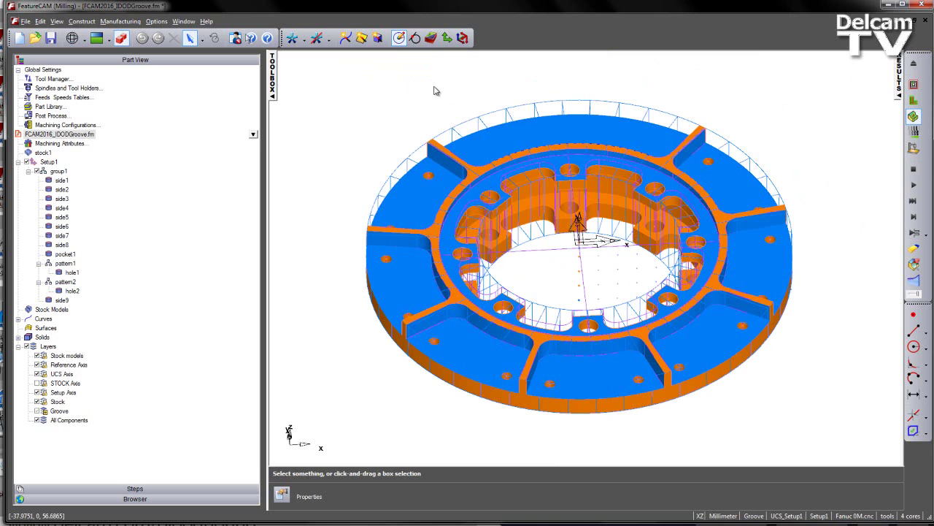
{"action": "left_click", "coordinate": [331, 40]}
{"action": "left_click", "coordinate": [334, 53]}
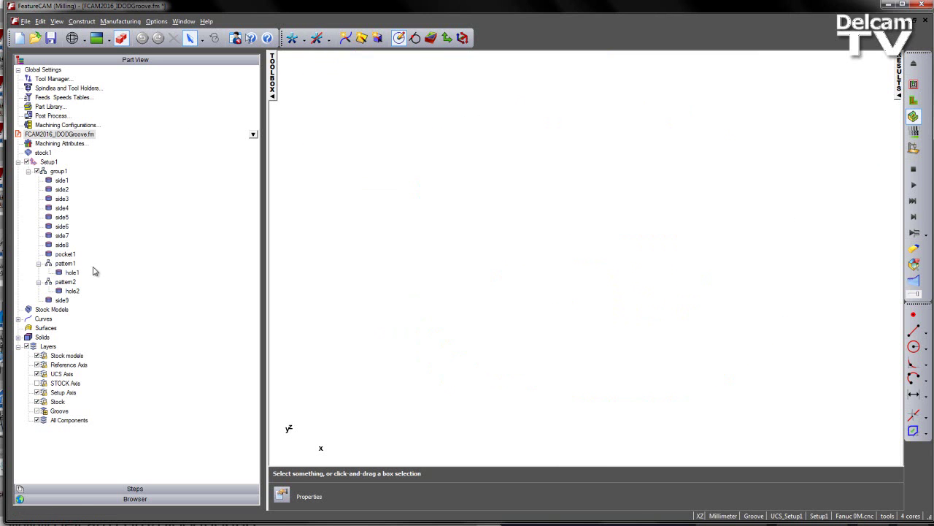
- Show the solid_plate model again from the Solids list
{"action": "left_click", "coordinate": [18, 336]}
{"action": "right_click", "coordinate": [58, 346]}
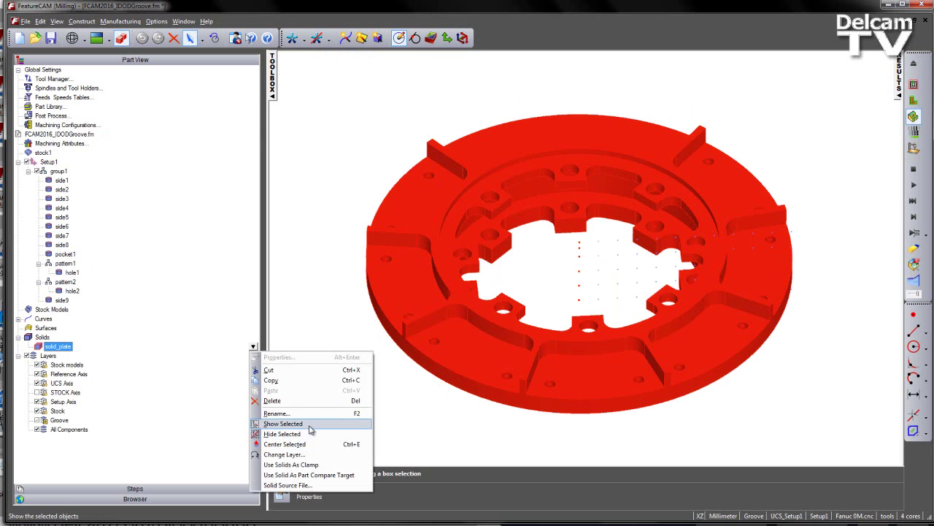
{"action": "left_click", "coordinate": [310, 425]}
- Inspect the plate's inner pocket face, then open Machining Attributes with new ID/OD groove toolpath enabled
{"action": "left_click", "coordinate": [279, 267]}
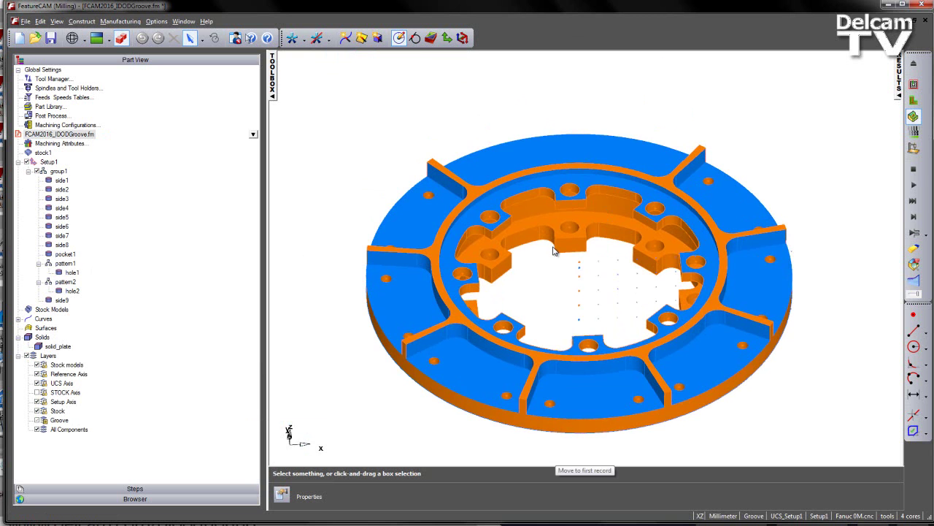
{"action": "left_click", "coordinate": [589, 216]}
{"action": "middle_click_drag", "start_coordinate": [588, 220], "coordinate": [521, 209]}
{"action": "scroll", "coordinate": [521, 208], "scroll_direction": "up", "scroll_amount": 2}
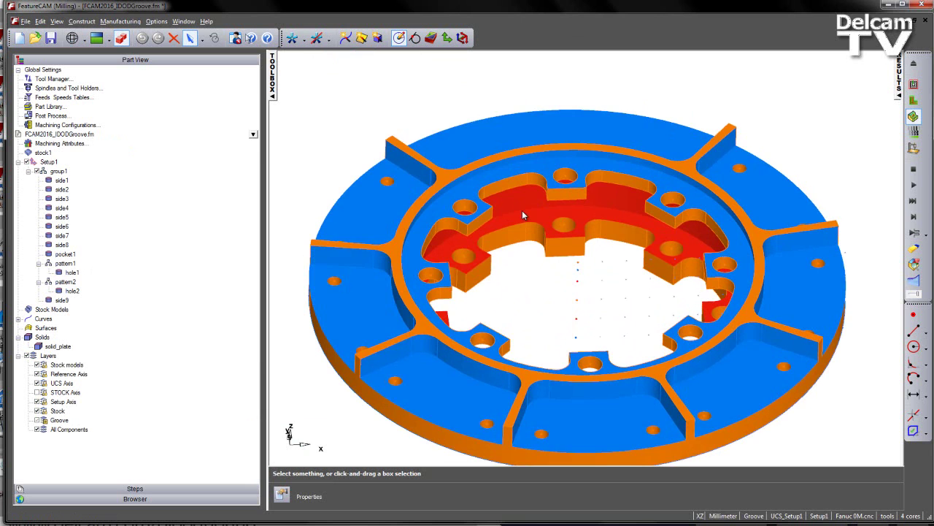
{"action": "double_click", "coordinate": [72, 145]}
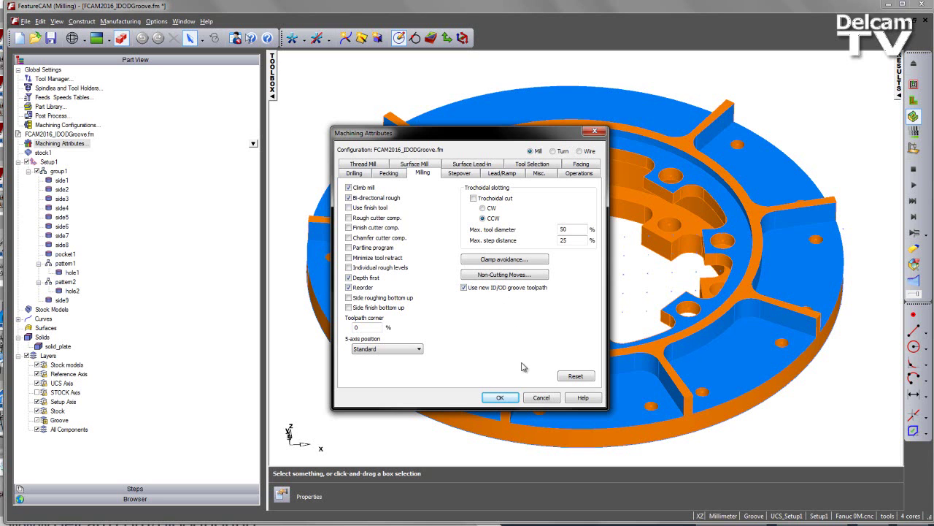
- Cancel Machining Attributes, select curve_groove under Curves, and start a new feature from it
{"action": "left_click", "coordinate": [540, 396]}
{"action": "scroll", "coordinate": [563, 277], "scroll_direction": "down", "scroll_amount": 3}
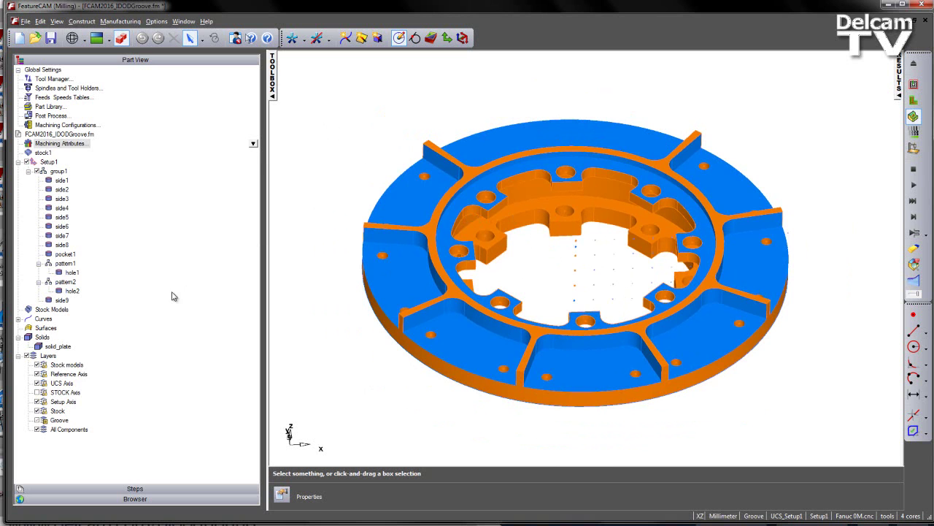
{"action": "left_click", "coordinate": [18, 318]}
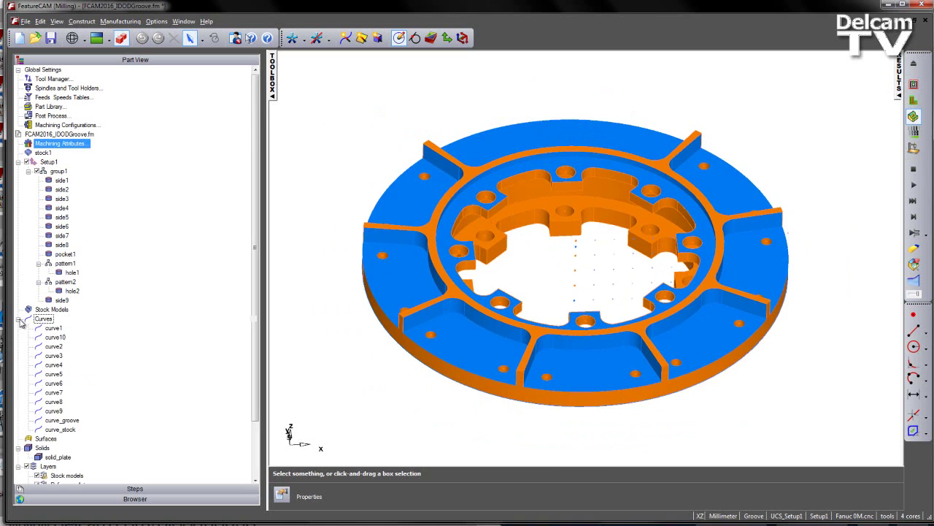
{"action": "left_click", "coordinate": [66, 421]}
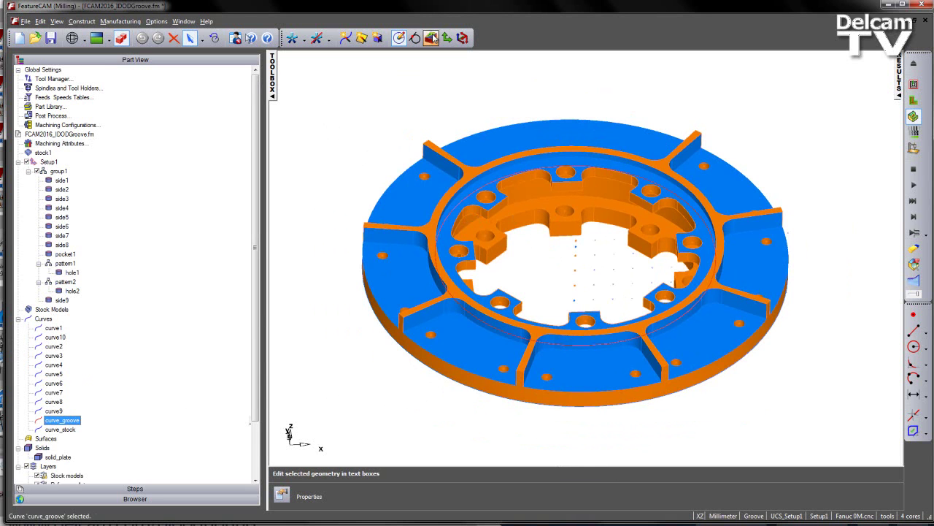
{"action": "left_click", "coordinate": [431, 38]}
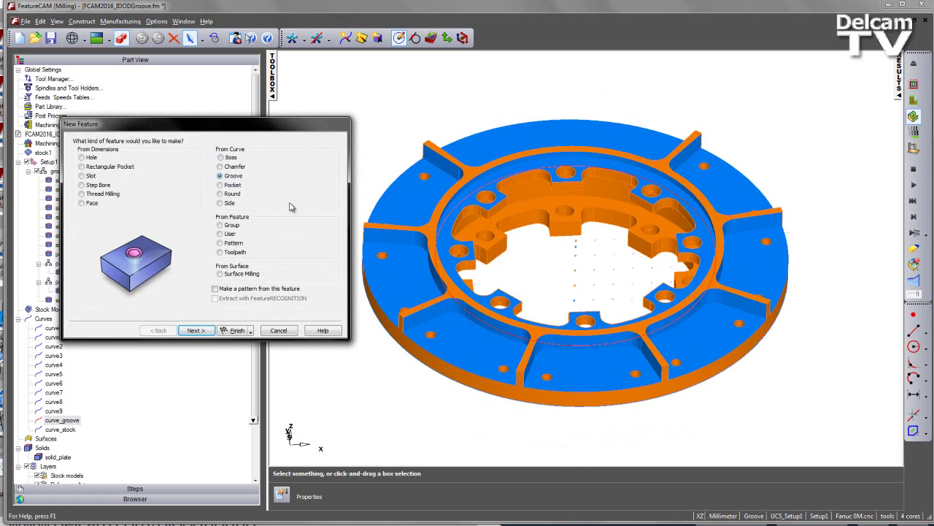
- Define a Groove feature on curve_groove, checking its Z offset location and previewing it
{"action": "left_click", "coordinate": [206, 333]}
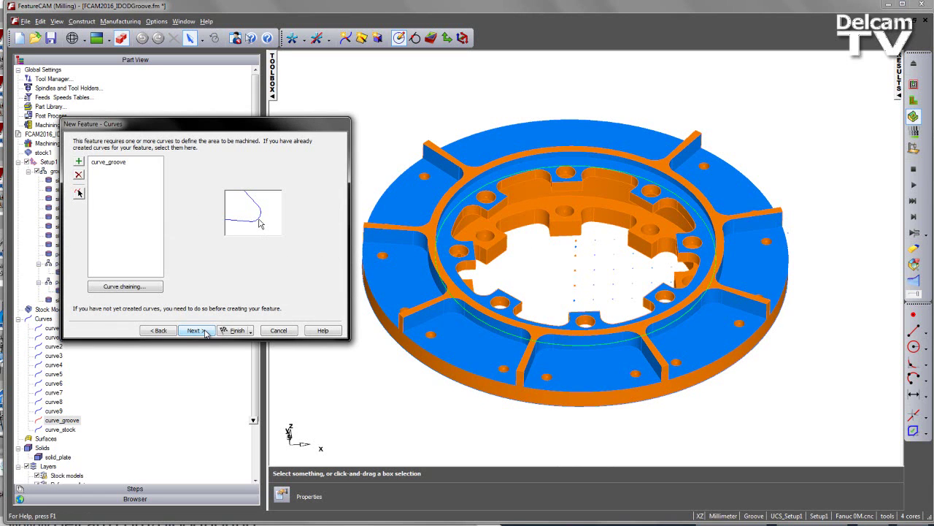
{"action": "left_click", "coordinate": [206, 333]}
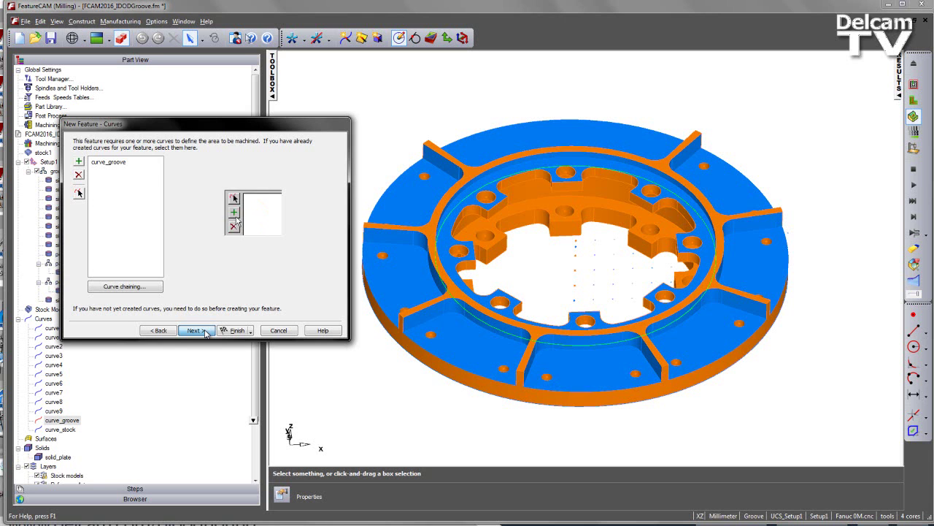
{"action": "double_click", "coordinate": [156, 179]}
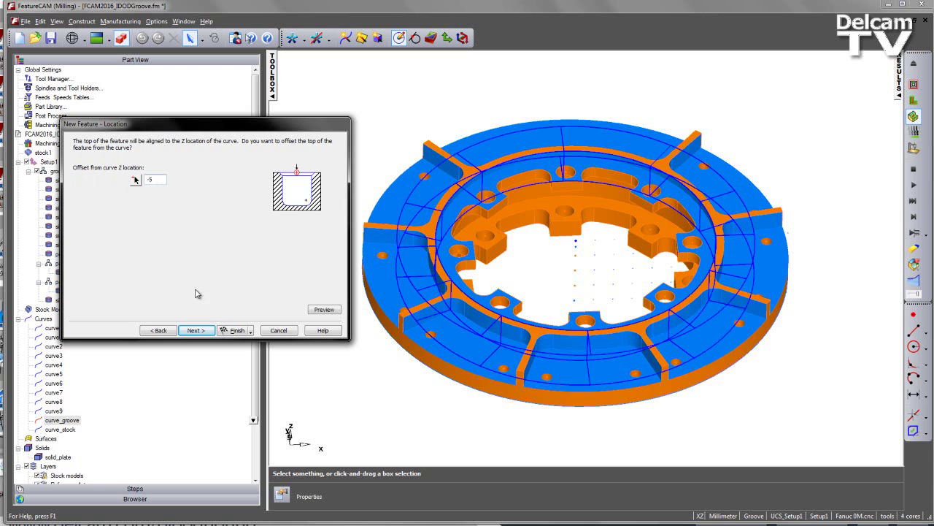
{"action": "left_click", "coordinate": [322, 310]}
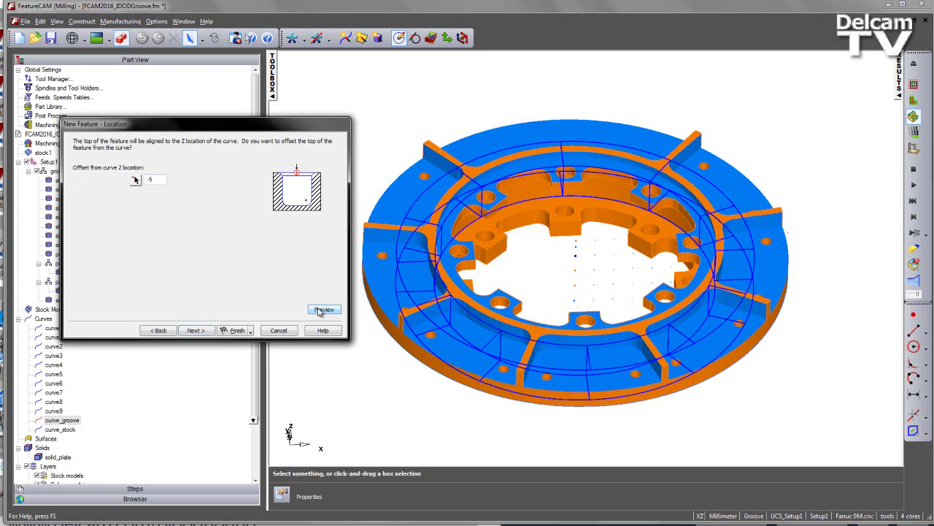
{"action": "left_click", "coordinate": [211, 332]}
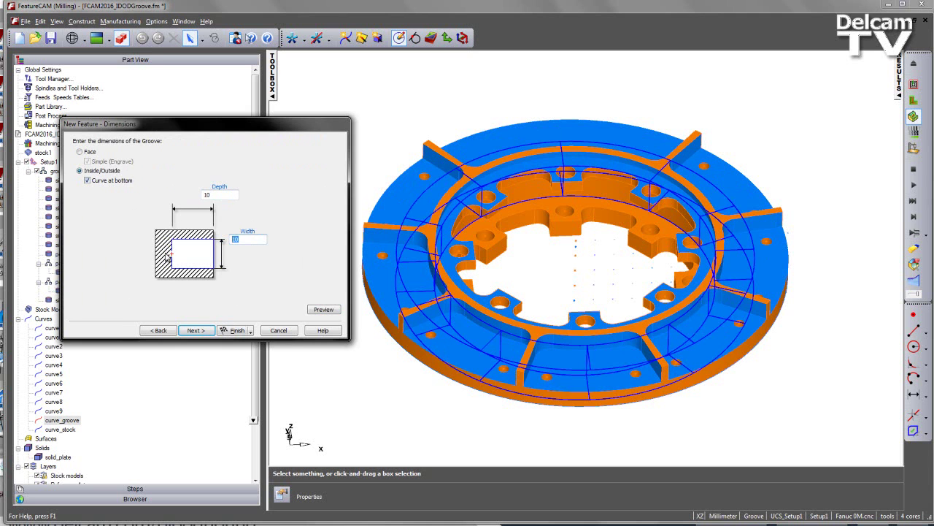
- Reverse curve_groove's machining side and finish the groove with rough and finish slitsaw operations
{"action": "left_click", "coordinate": [194, 330]}
{"action": "left_click", "coordinate": [336, 195]}
{"action": "middle_click_drag", "start_coordinate": [467, 219], "coordinate": [533, 241]}
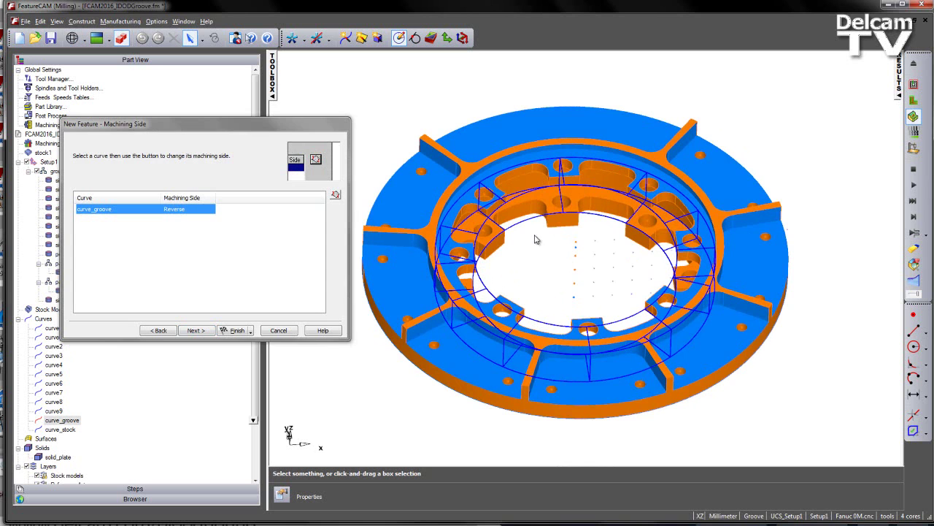
{"action": "left_click", "coordinate": [195, 331]}
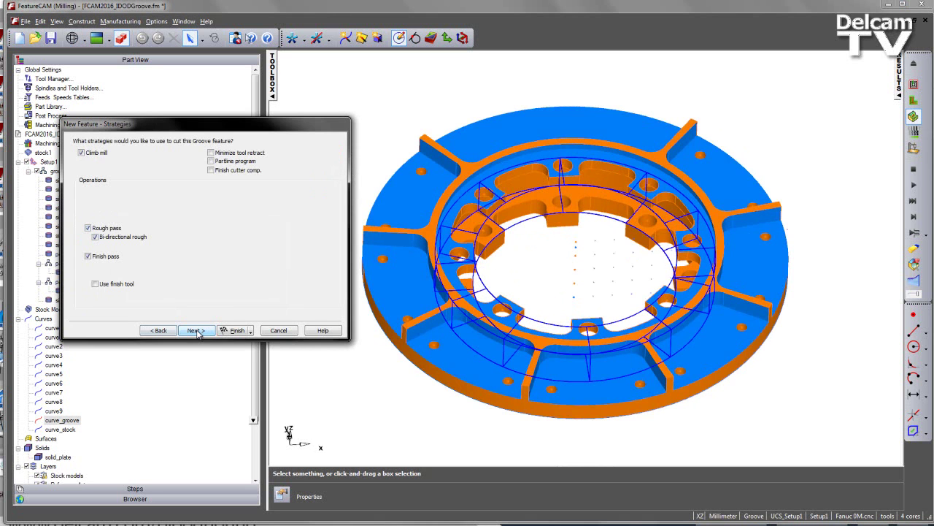
{"action": "left_click", "coordinate": [196, 332]}
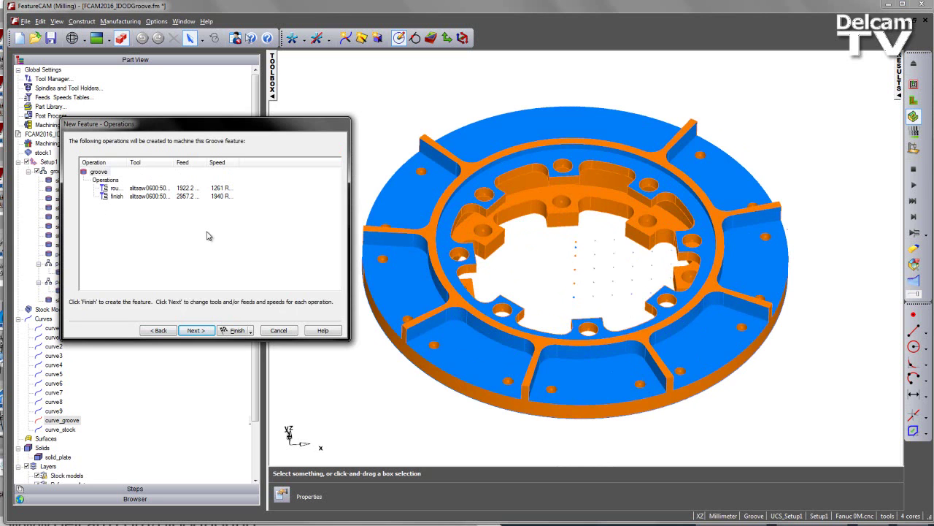
{"action": "left_click", "coordinate": [237, 331]}
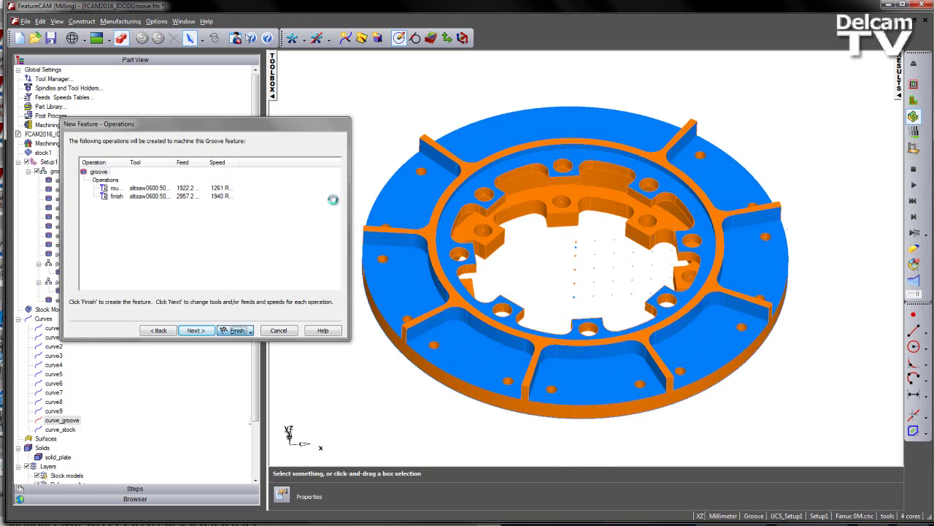
- From top view, display only groove1 and open its Groove Properties (depth 10, width 10)
{"action": "key", "text": "ctrl+t"}
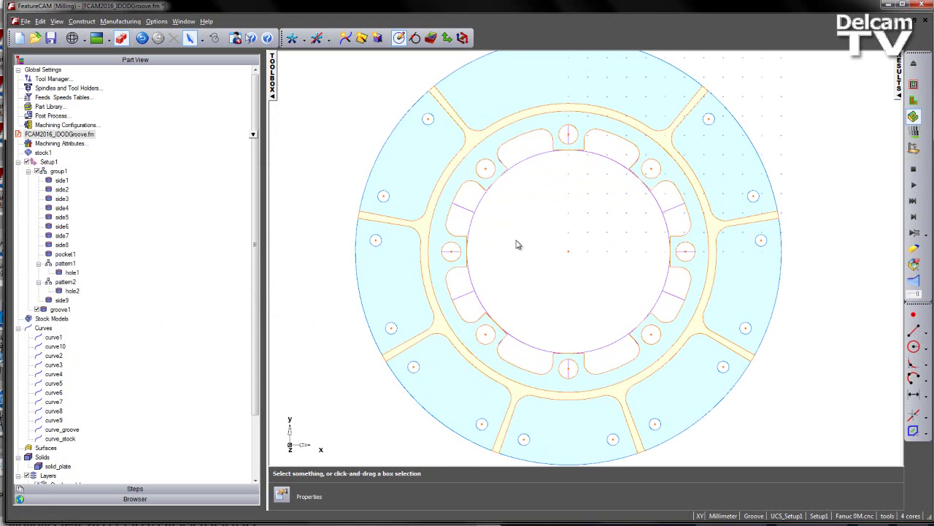
{"action": "left_click", "coordinate": [41, 173]}
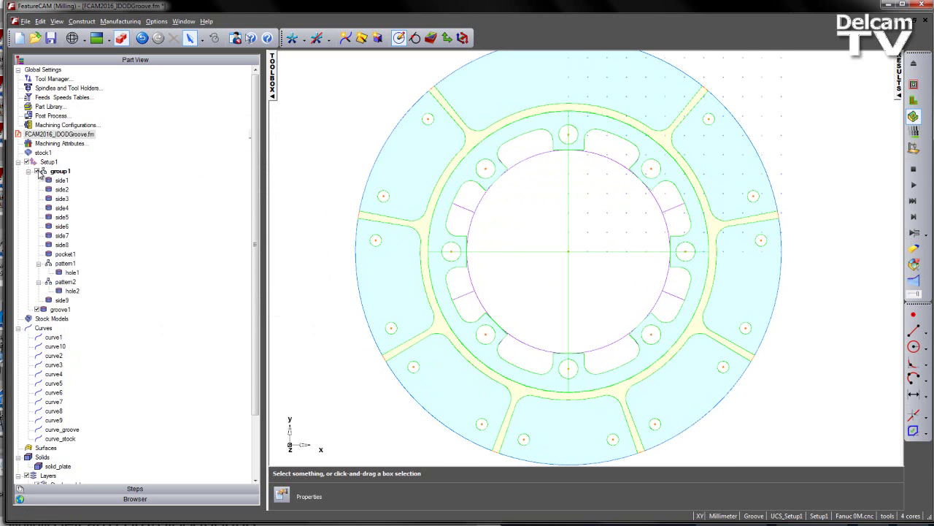
{"action": "left_click", "coordinate": [330, 153]}
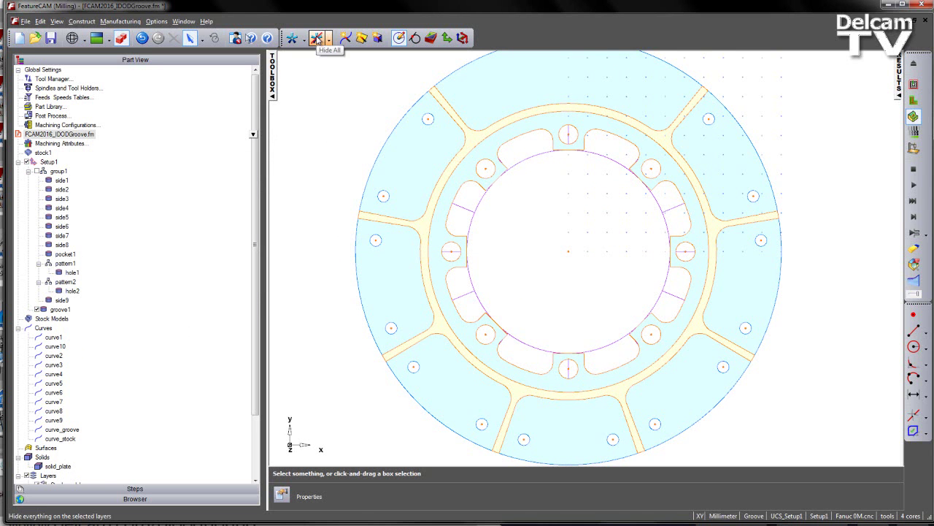
{"action": "left_click", "coordinate": [317, 40]}
{"action": "left_click", "coordinate": [62, 309]}
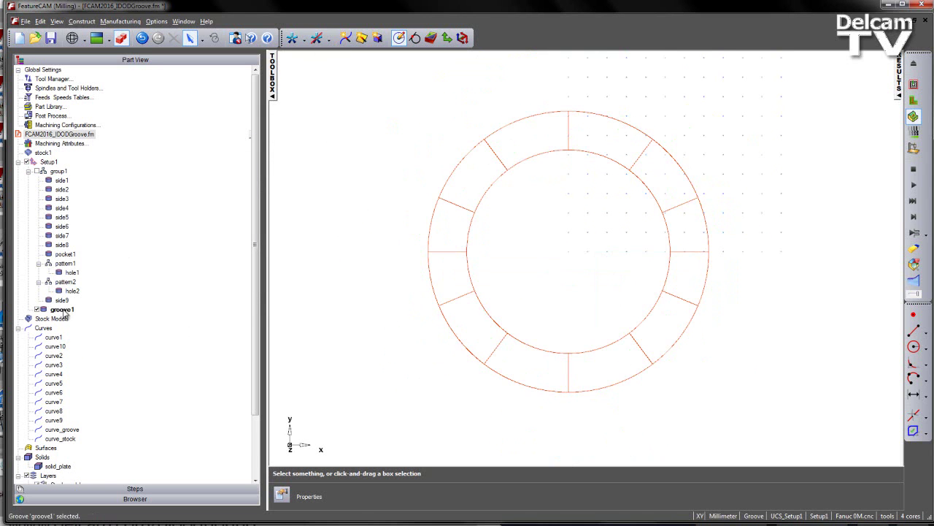
{"action": "right_click", "coordinate": [62, 310]}
{"action": "left_click", "coordinate": [310, 398]}
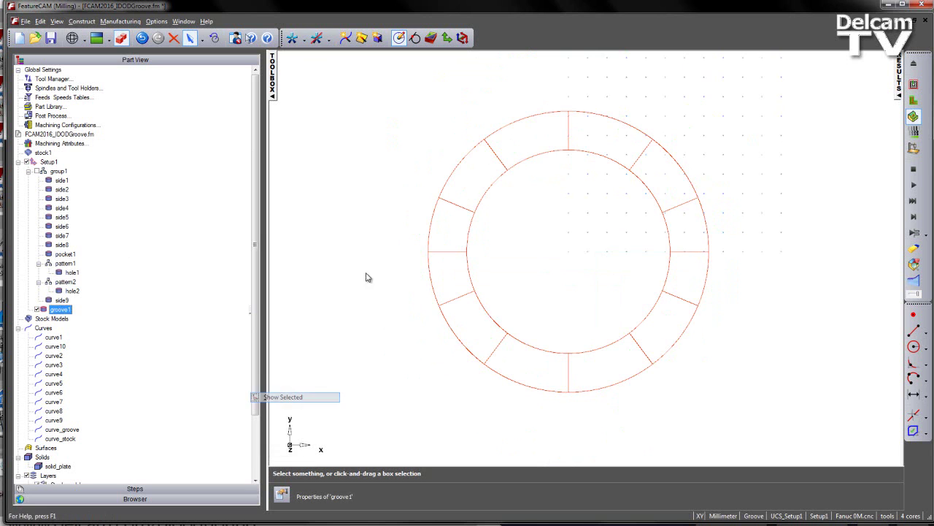
{"action": "left_click", "coordinate": [373, 220]}
{"action": "double_click", "coordinate": [501, 177]}
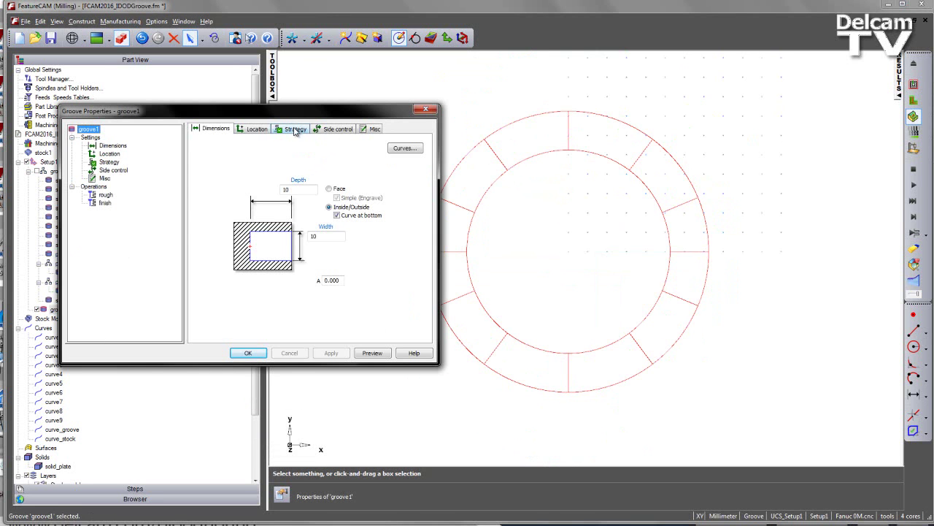
- Change the rough operation's stepover distance between cuts from 4.375 to 2 mm and apply
{"action": "left_click", "coordinate": [296, 130]}
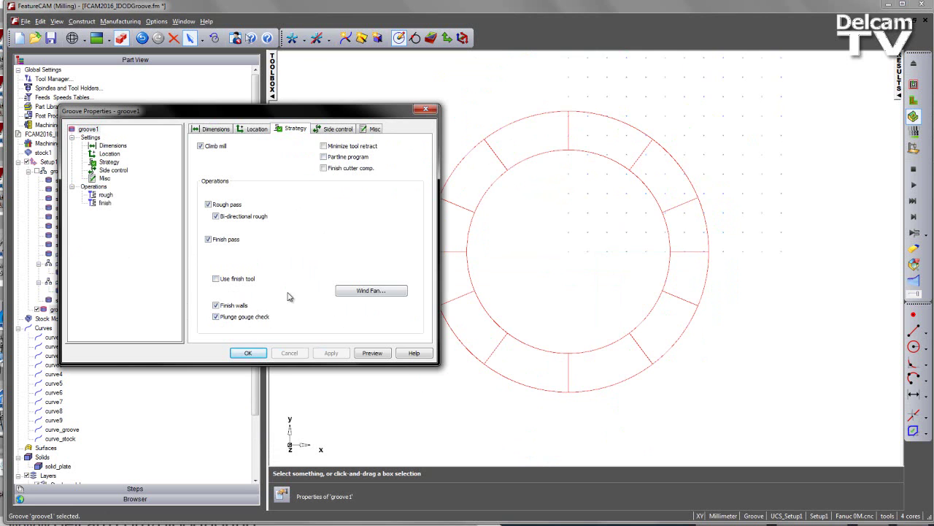
{"action": "left_click", "coordinate": [107, 195]}
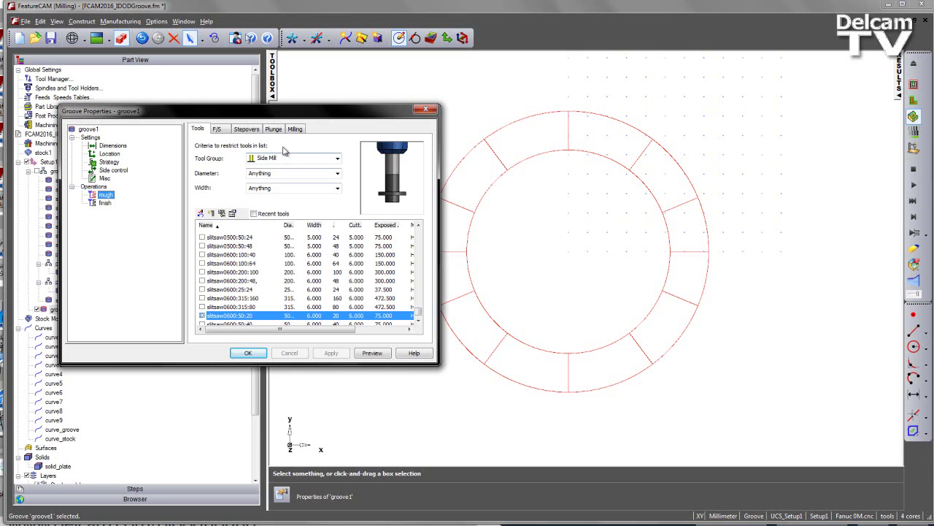
{"action": "left_click", "coordinate": [246, 129]}
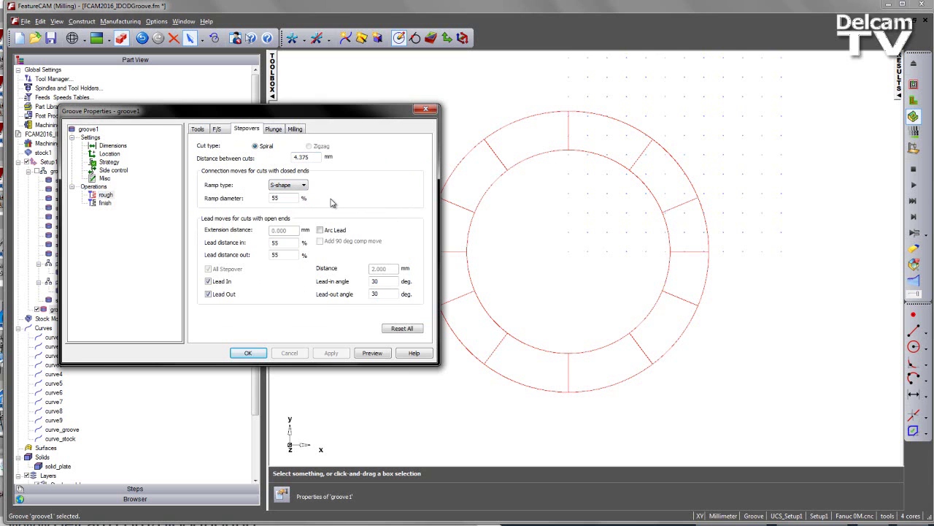
{"action": "left_click_drag", "start_coordinate": [316, 157], "coordinate": [216, 162]}
{"action": "type", "text": "2"}
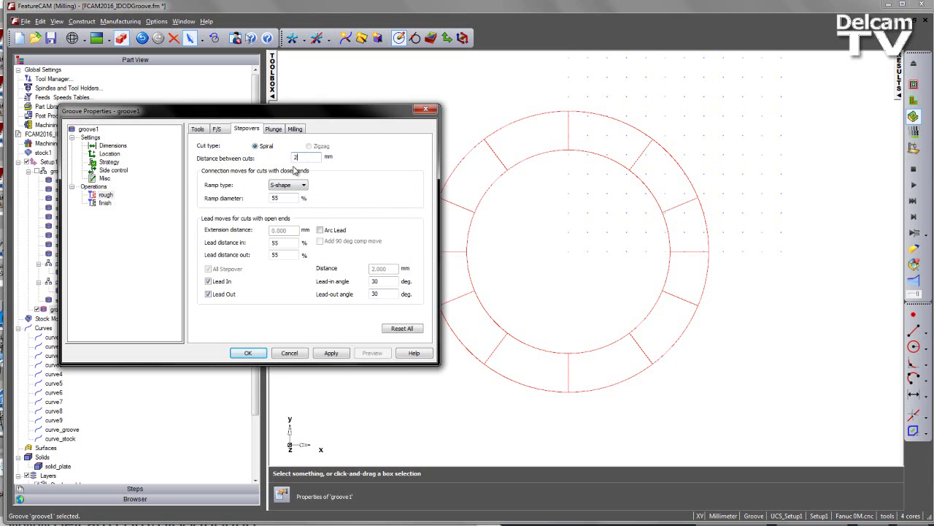
{"action": "left_click", "coordinate": [331, 353]}
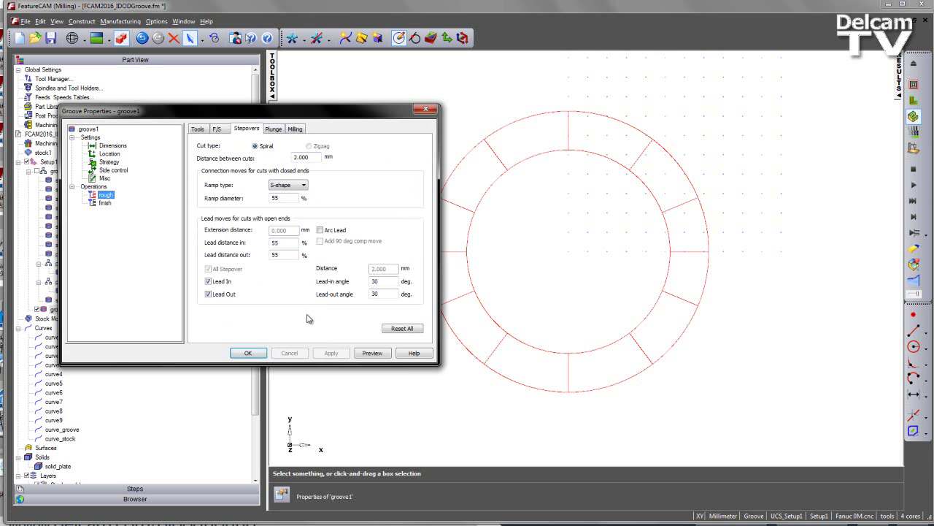
- Preview the spiral roughing toolpath with single-step and full simulation, then reopen groove1's properties
{"action": "left_click", "coordinate": [372, 353]}
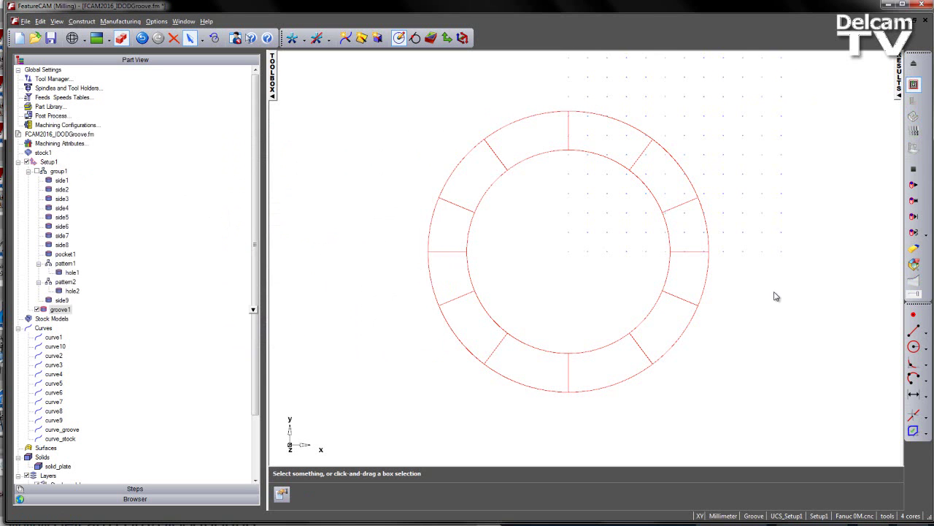
{"action": "left_click", "coordinate": [914, 217]}
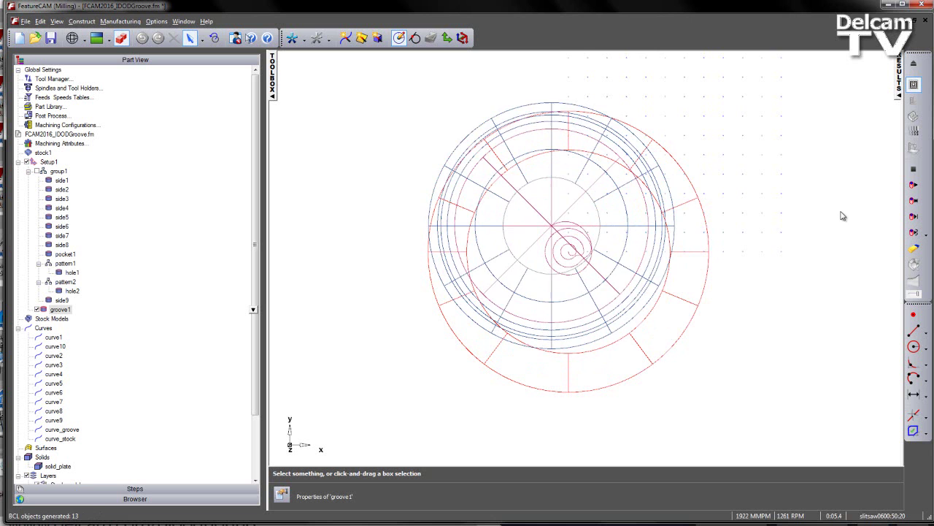
{"action": "left_click", "coordinate": [915, 189]}
{"action": "scroll", "coordinate": [618, 279], "scroll_direction": "up", "scroll_amount": 3}
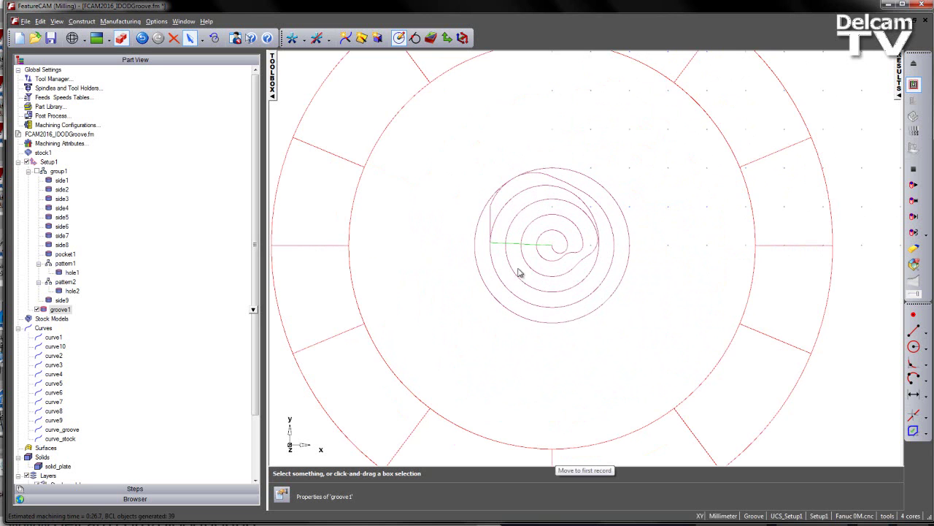
{"action": "scroll", "coordinate": [595, 296], "scroll_direction": "down", "scroll_amount": 2}
{"action": "middle_click_drag", "start_coordinate": [598, 287], "coordinate": [612, 293]}
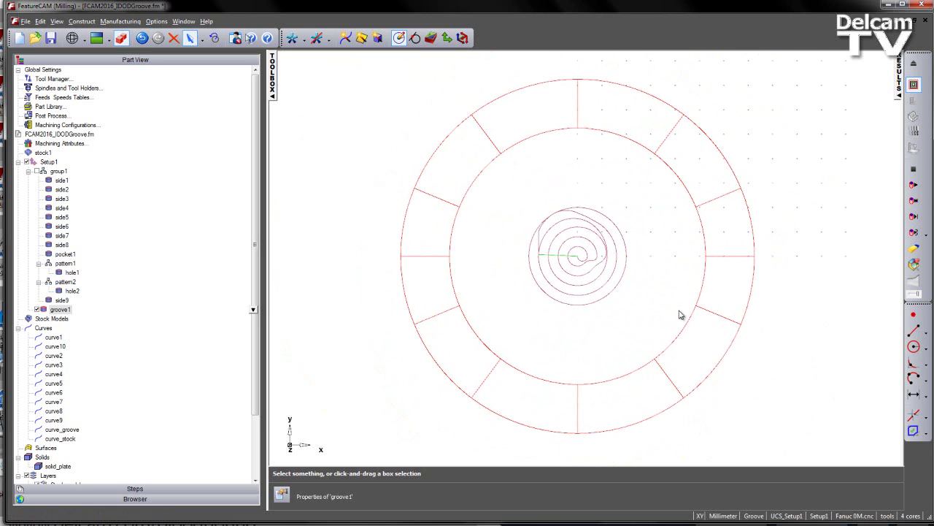
{"action": "left_click", "coordinate": [914, 64]}
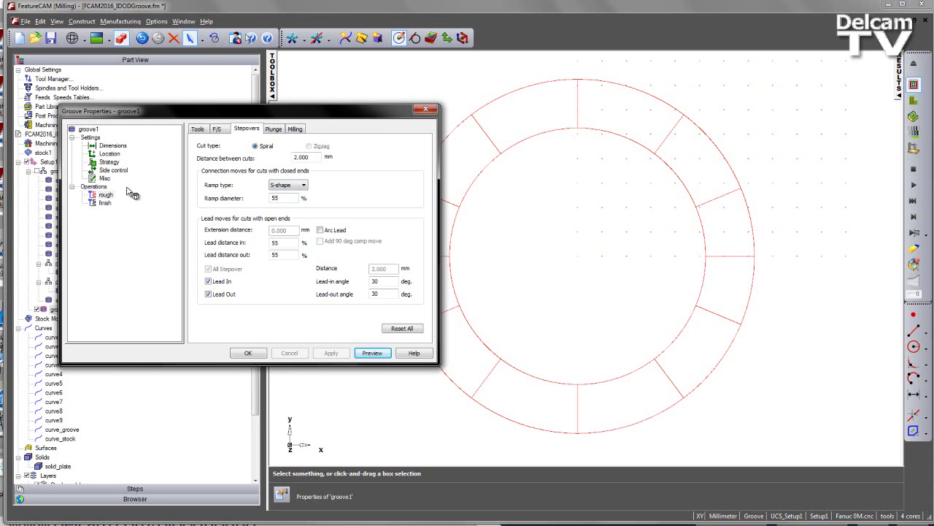
- Review the groove's plunge clearance and strategy, accept the properties, rerun the simulation, and list operations
{"action": "left_click", "coordinate": [105, 178]}
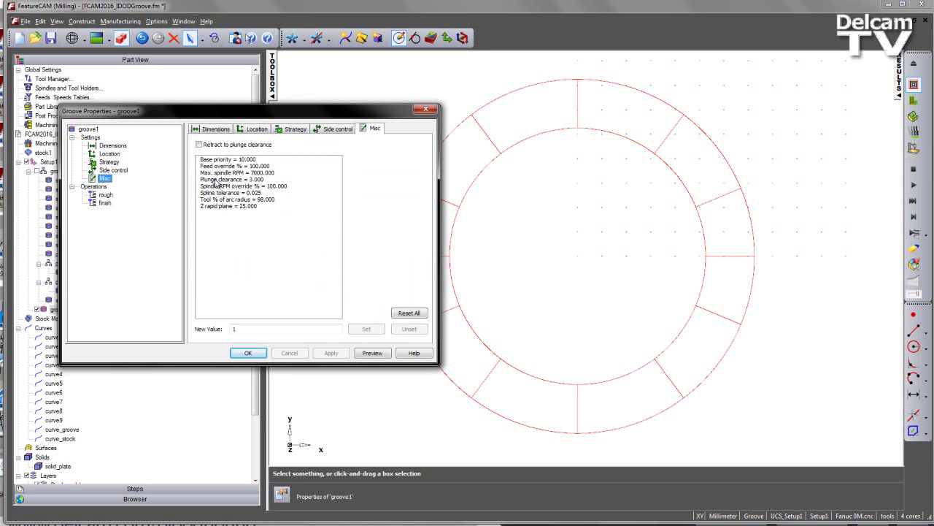
{"action": "mouse_move", "coordinate": [218, 183]}
{"action": "left_click", "coordinate": [308, 130]}
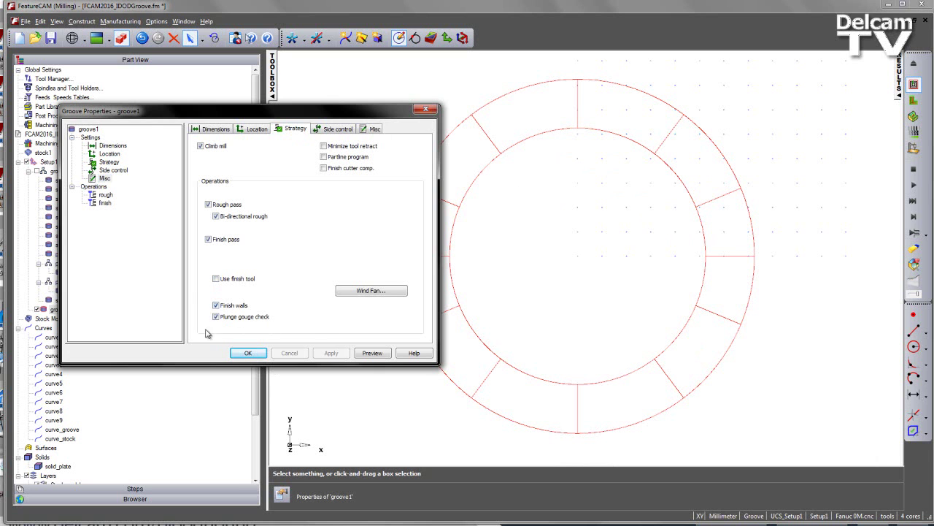
{"action": "left_click", "coordinate": [248, 352]}
{"action": "left_click", "coordinate": [914, 189]}
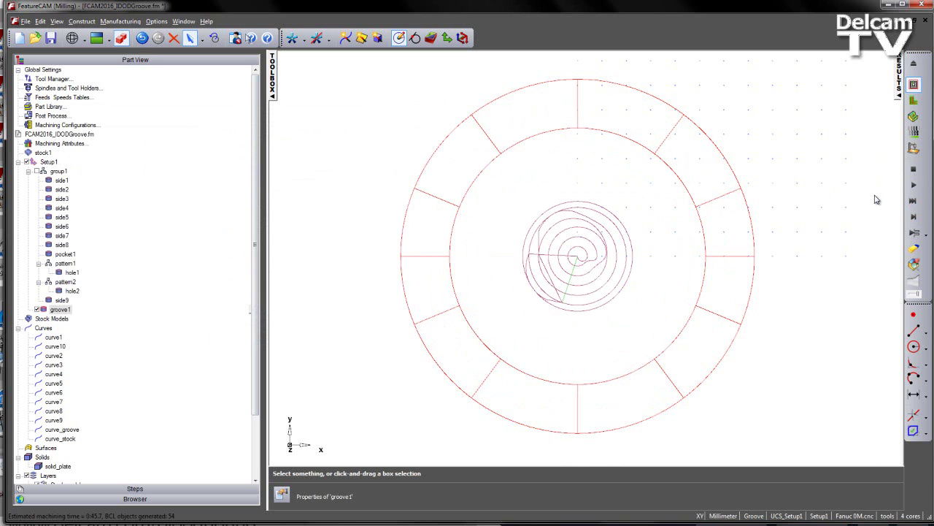
{"action": "left_click", "coordinate": [897, 80]}
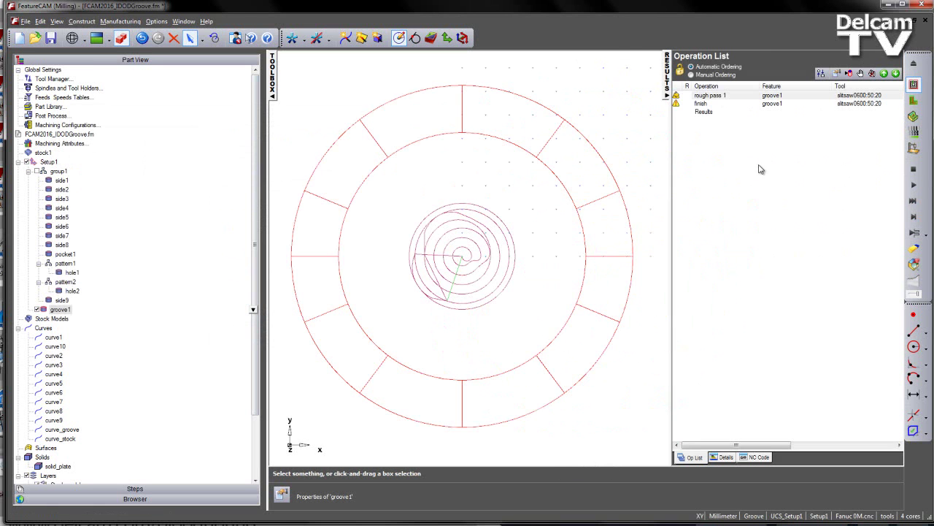
- Review the manufacturing details and finish retract-point warning, then collapse results and show group1 again
{"action": "left_click", "coordinate": [724, 458]}
{"action": "left_click_drag", "start_coordinate": [700, 300], "coordinate": [879, 302]}
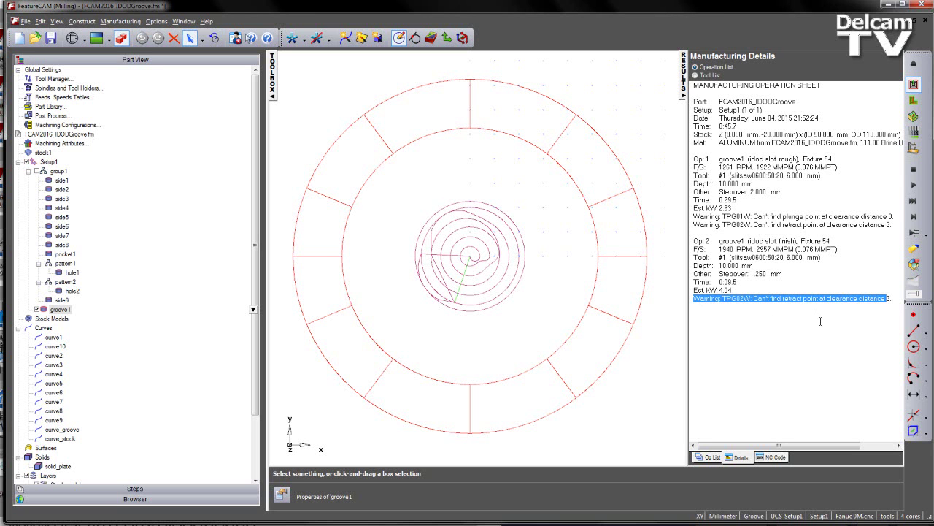
{"action": "left_click", "coordinate": [684, 94]}
{"action": "left_click", "coordinate": [486, 146]}
{"action": "scroll", "coordinate": [496, 209], "scroll_direction": "down", "scroll_amount": 3}
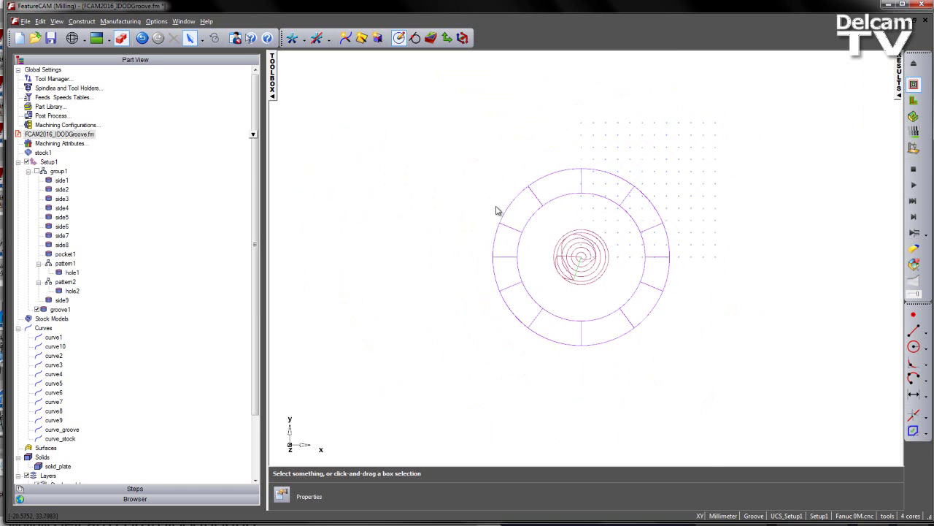
{"action": "left_click", "coordinate": [36, 171]}
- Run the 3D solid machining simulation, dismiss the possible-gouge warning, and orbit to inspect the cut
{"action": "left_click_drag", "start_coordinate": [660, 338], "coordinate": [659, 168]}
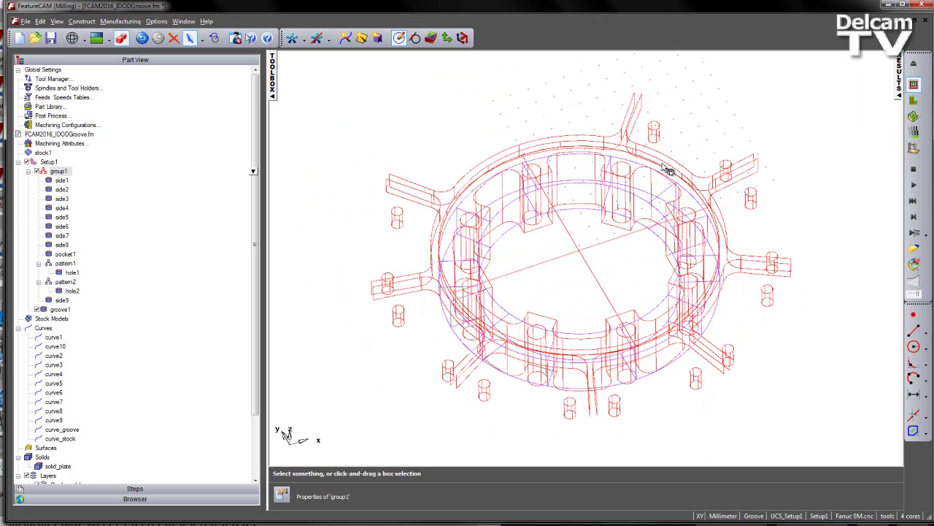
{"action": "left_click", "coordinate": [913, 116]}
{"action": "left_click", "coordinate": [915, 187]}
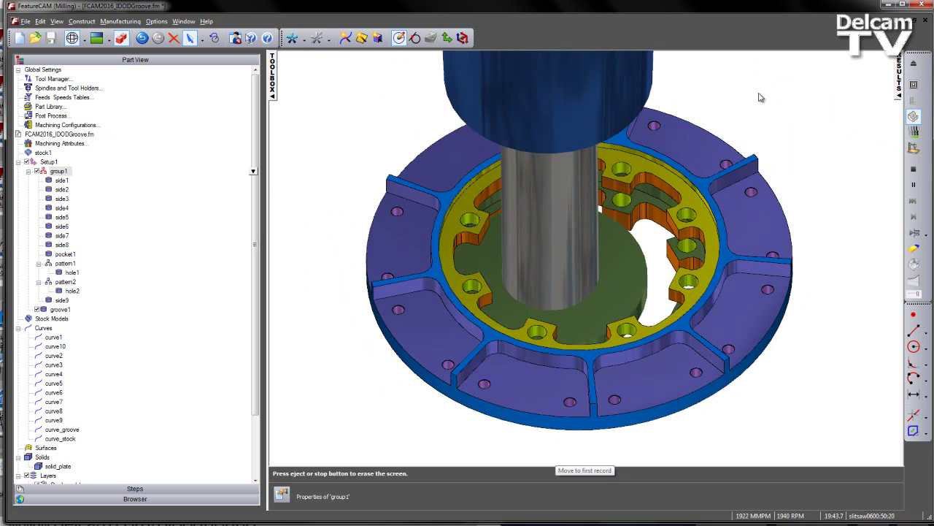
{"action": "left_click_drag", "start_coordinate": [465, 209], "coordinate": [328, 116]}
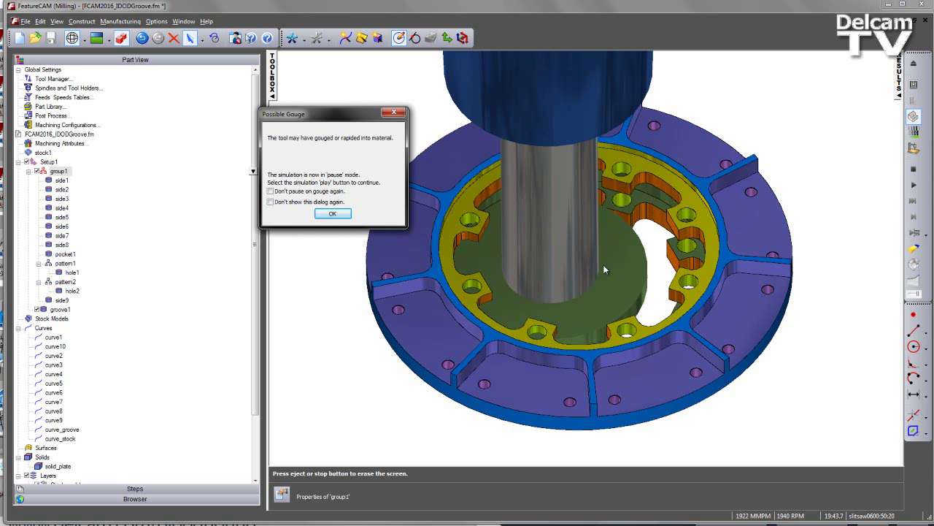
{"action": "left_click", "coordinate": [332, 214]}
{"action": "middle_click_drag", "start_coordinate": [632, 257], "coordinate": [530, 237]}
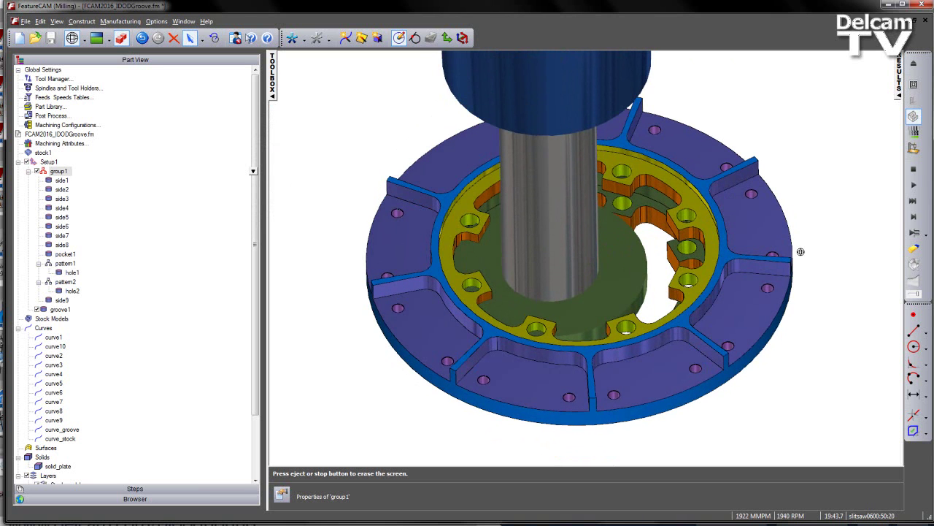
- Clear the simulation, then change groove1's plunge clearance from 3 to 1 and apply it
{"action": "left_click", "coordinate": [912, 170]}
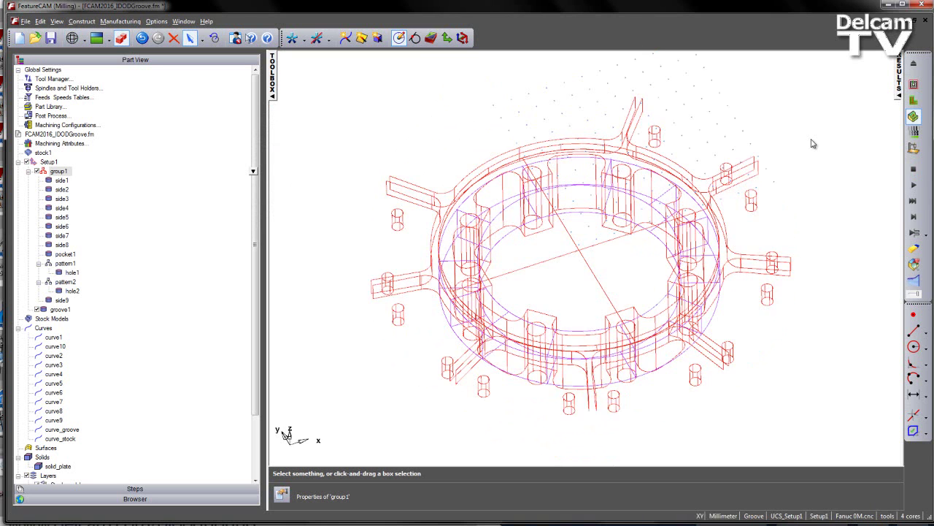
{"action": "key", "text": "ctrl+t"}
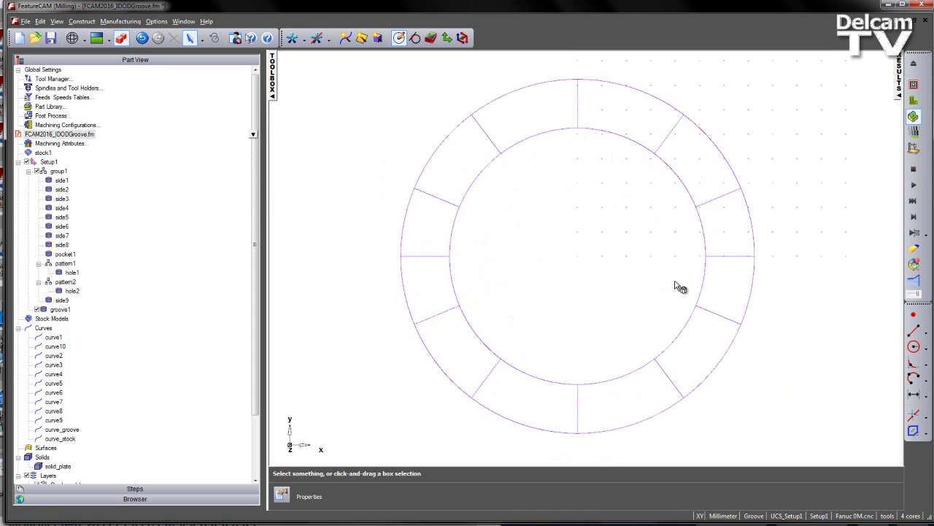
{"action": "double_click", "coordinate": [555, 130]}
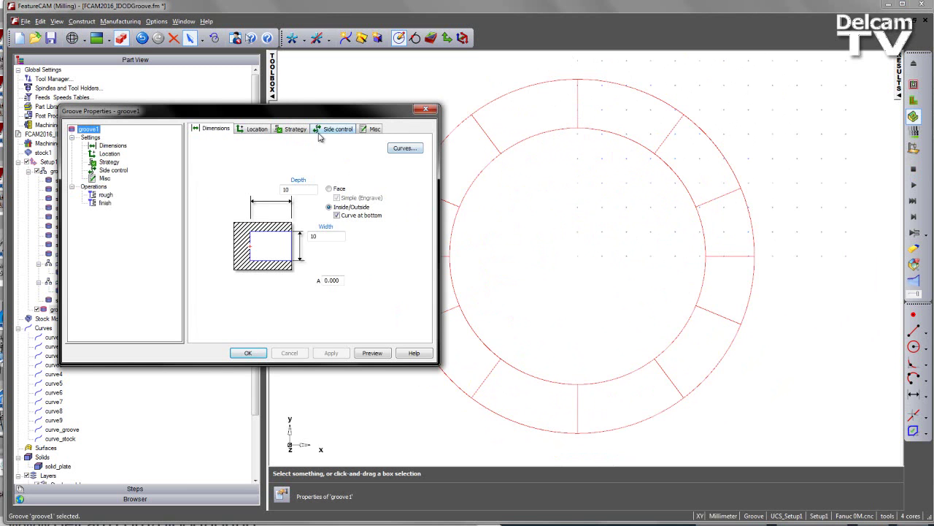
{"action": "left_click", "coordinate": [359, 131]}
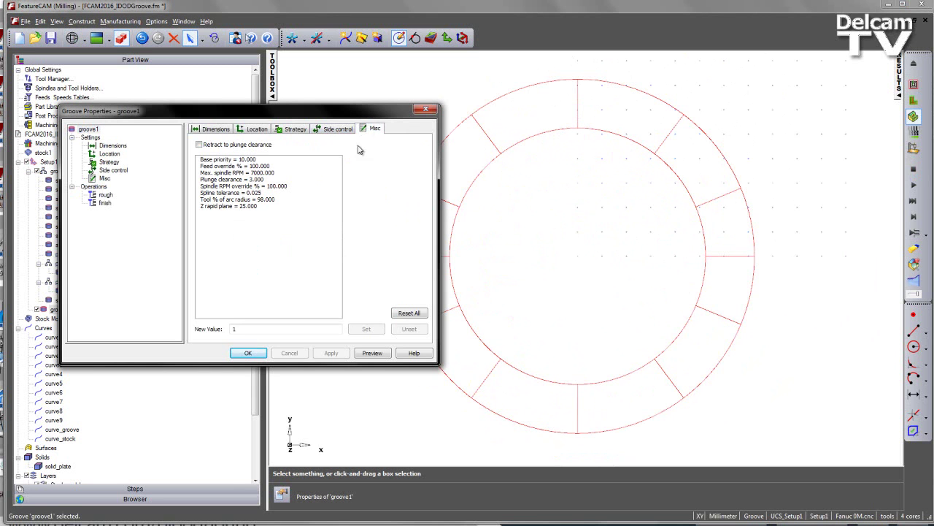
{"action": "left_click", "coordinate": [246, 180]}
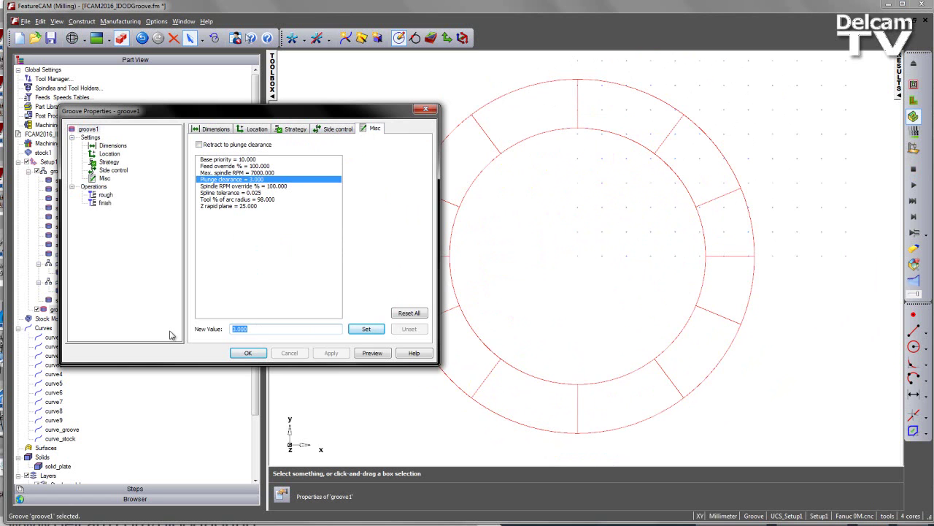
{"action": "left_click", "coordinate": [367, 328]}
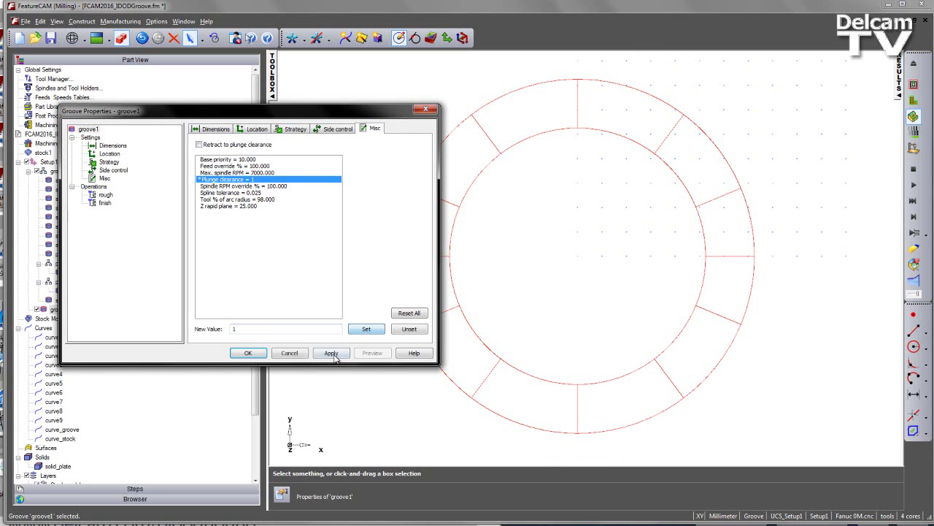
{"action": "left_click", "coordinate": [331, 354]}
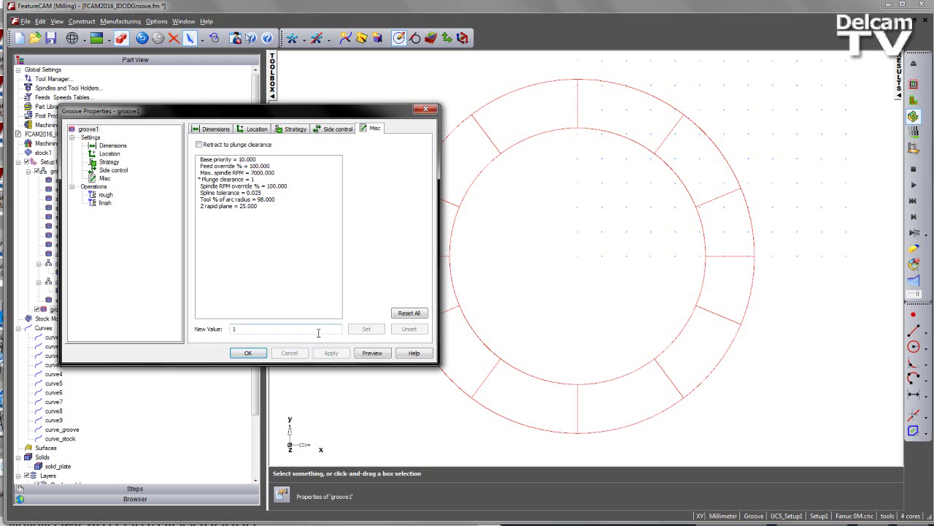
{"action": "left_click", "coordinate": [292, 129]}
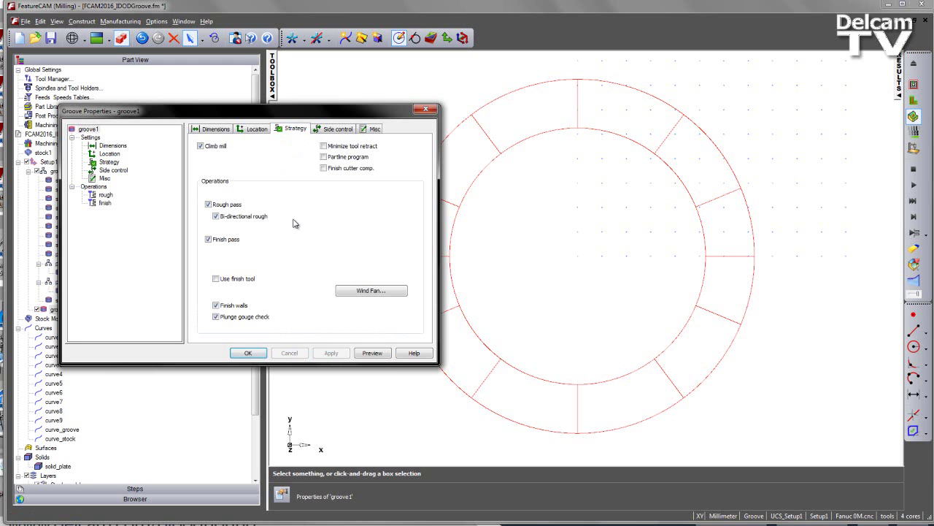
{"action": "left_click", "coordinate": [248, 352]}
- Regenerate group1's toolpaths and review the groove1 rough and finish operation details
{"action": "left_click", "coordinate": [42, 171]}
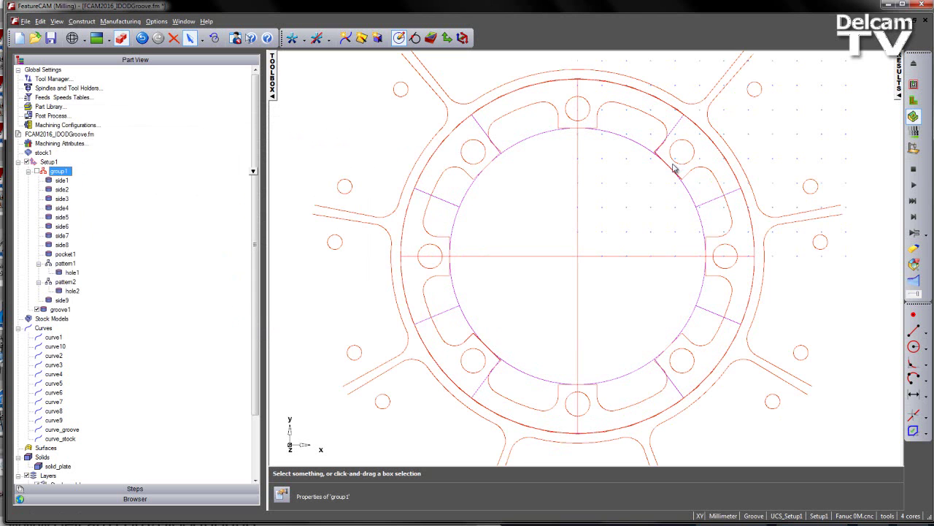
{"action": "left_click", "coordinate": [915, 169]}
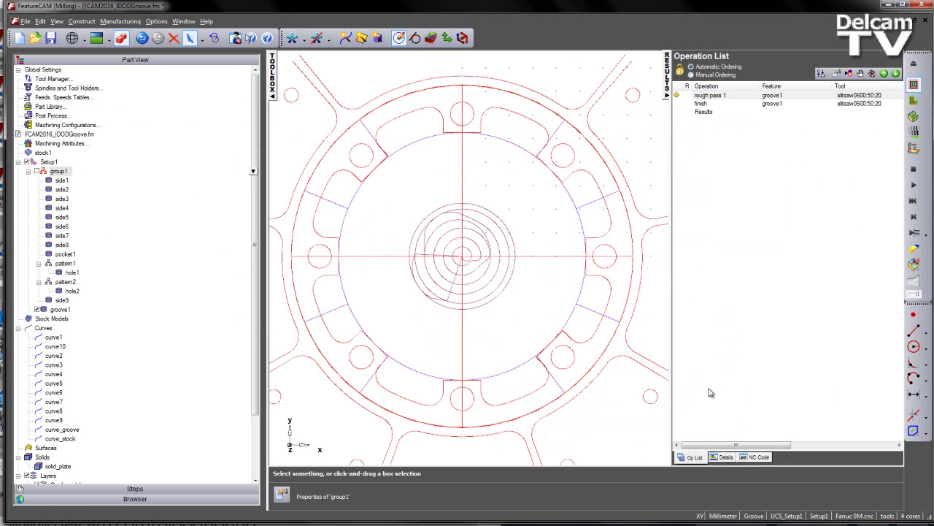
{"action": "left_click", "coordinate": [729, 458]}
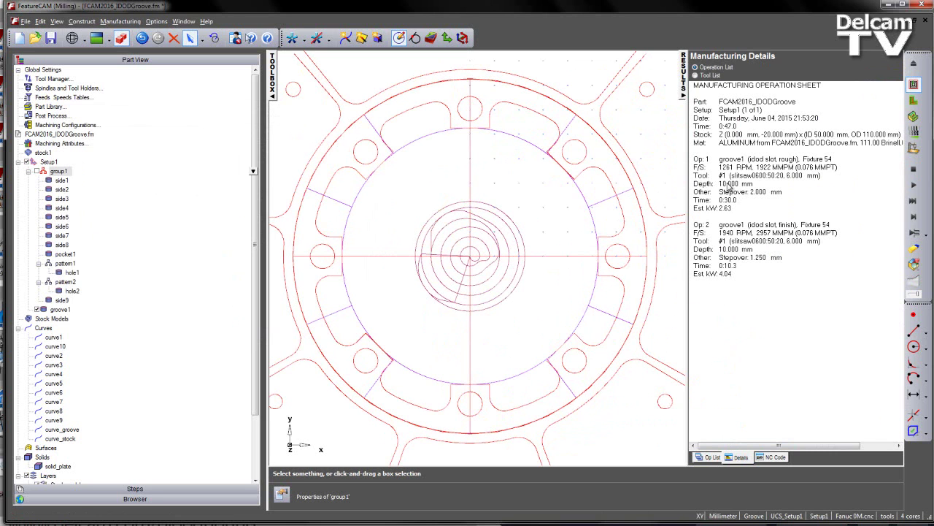
{"action": "left_click", "coordinate": [684, 67]}
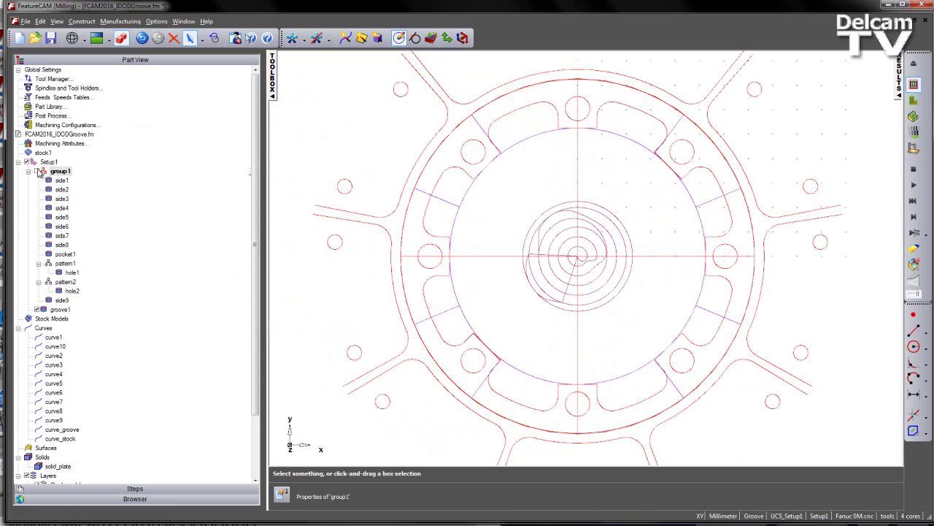
- Run the 3D machining simulation in isometric view, then clear it back to wireframe
{"action": "key", "text": "i"}
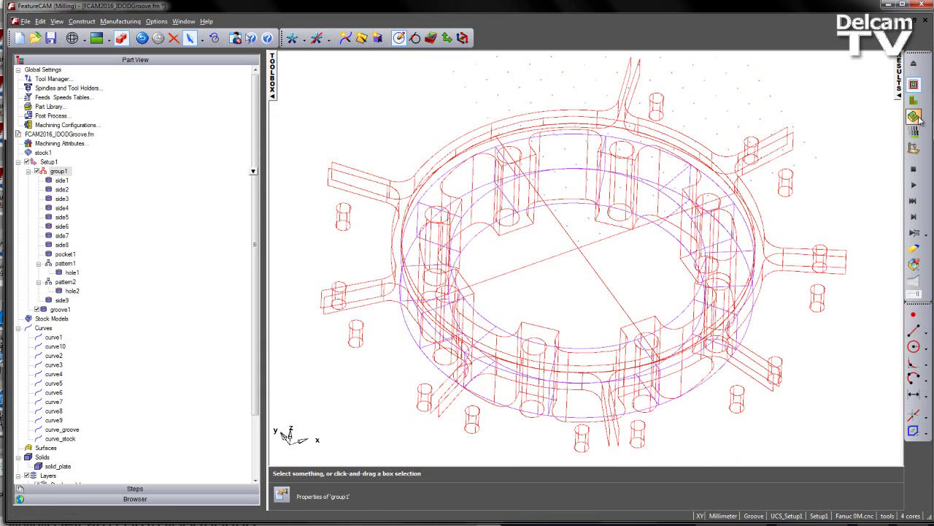
{"action": "left_click", "coordinate": [918, 118]}
{"action": "left_click", "coordinate": [914, 184]}
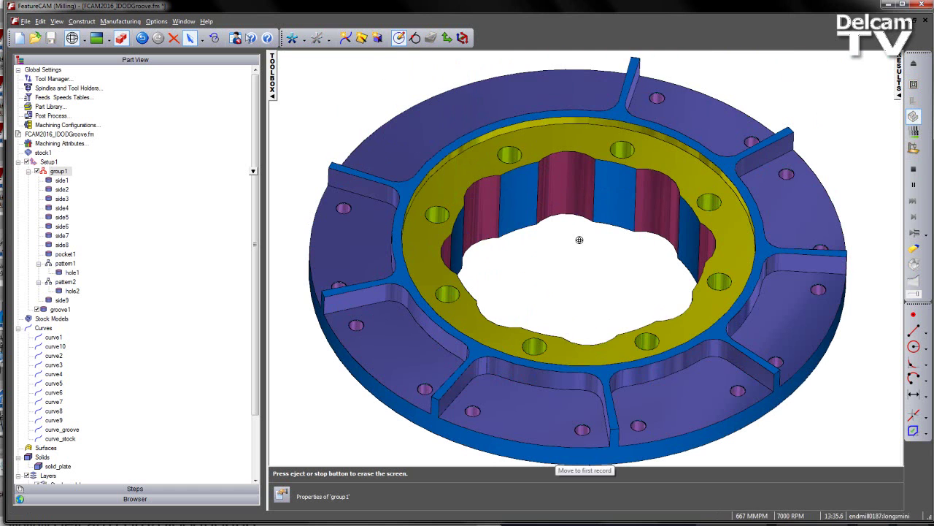
{"action": "middle_click_drag", "start_coordinate": [590, 219], "coordinate": [586, 242]}
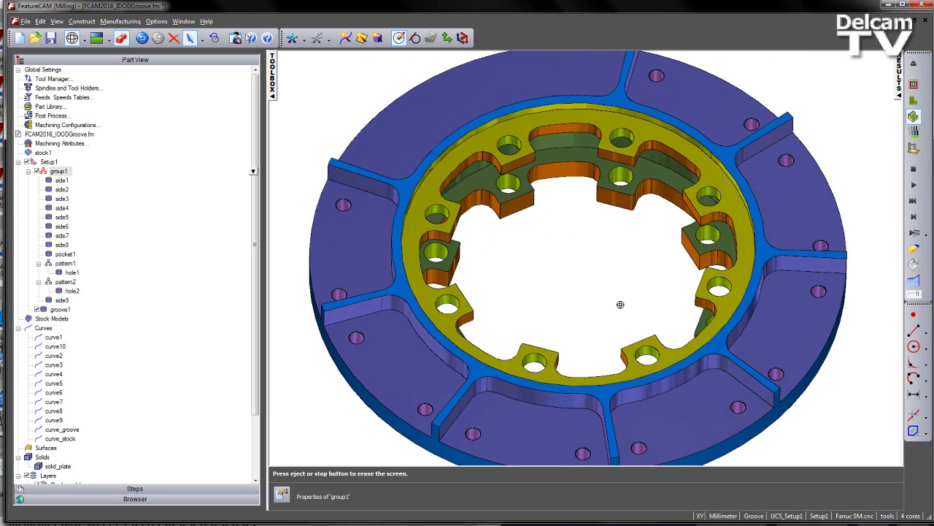
{"action": "scroll", "coordinate": [622, 310], "scroll_direction": "down", "scroll_amount": 3}
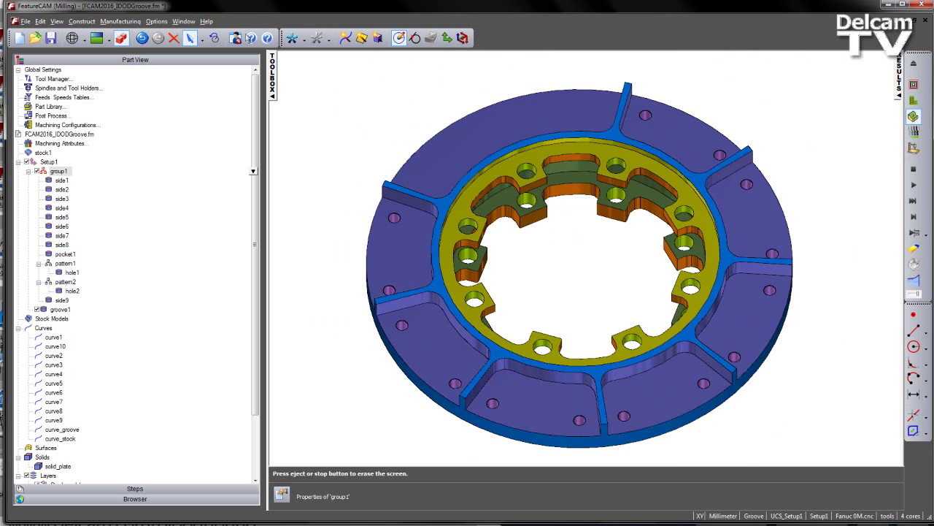
{"action": "left_click", "coordinate": [913, 169]}
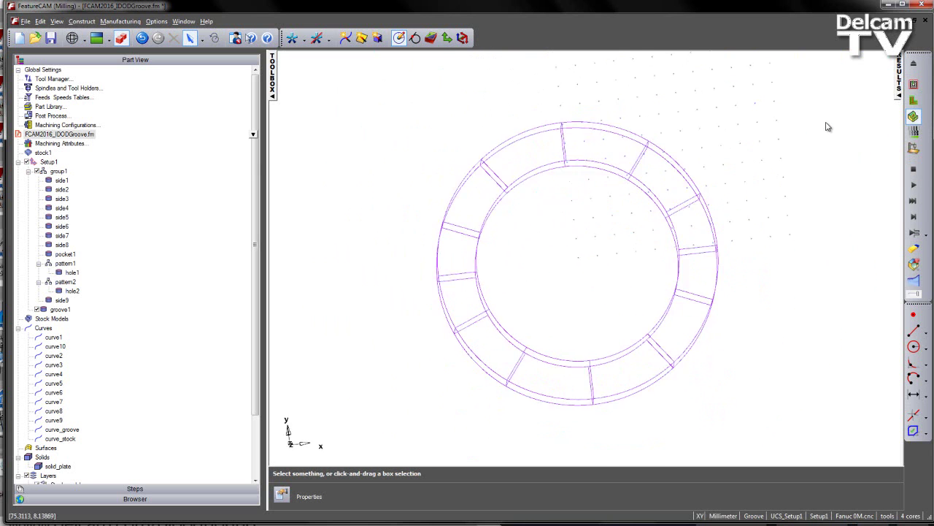
- Turn on wind fan finish for groove1 with a 3 mm radius and 90° angle
{"action": "key", "text": "ctrl+t"}
{"action": "scroll", "coordinate": [603, 276], "scroll_direction": "up", "scroll_amount": 2}
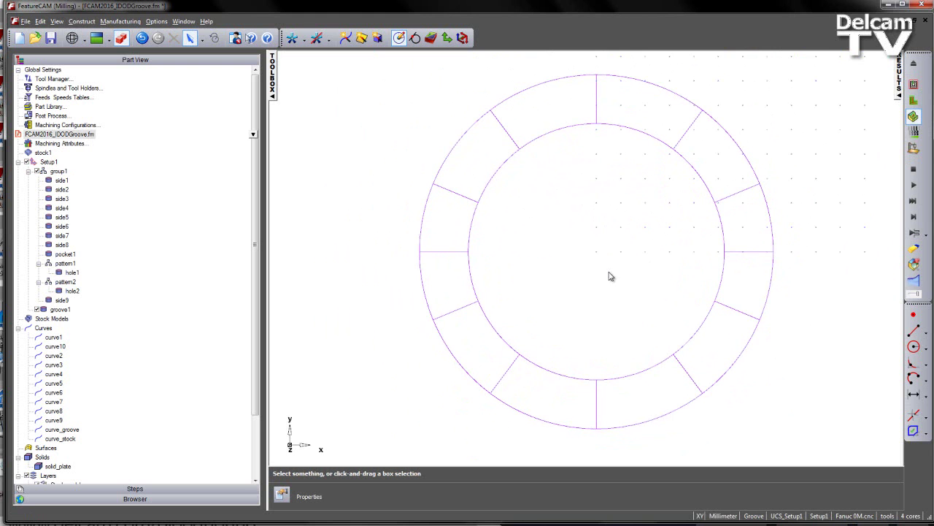
{"action": "double_click", "coordinate": [63, 310]}
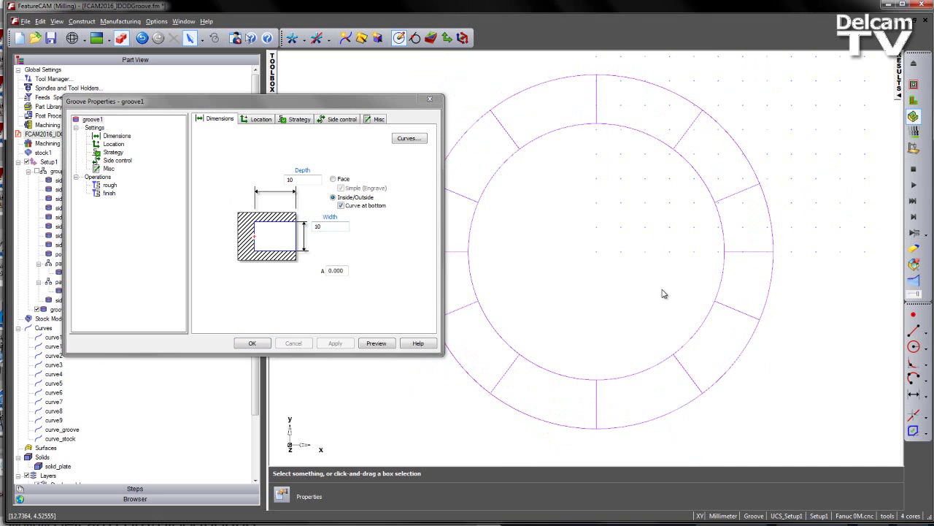
{"action": "scroll", "coordinate": [662, 290], "scroll_direction": "down", "scroll_amount": 3}
{"action": "left_click", "coordinate": [296, 120]}
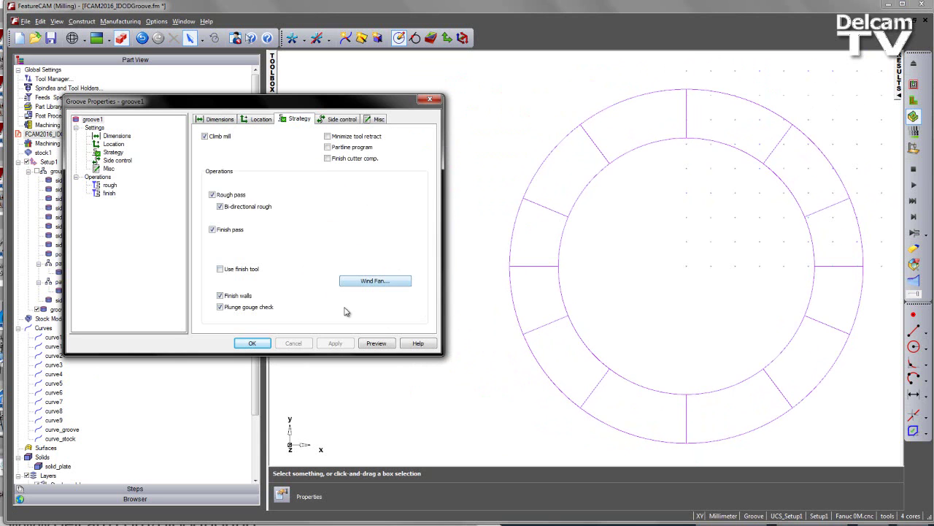
{"action": "left_click", "coordinate": [365, 288]}
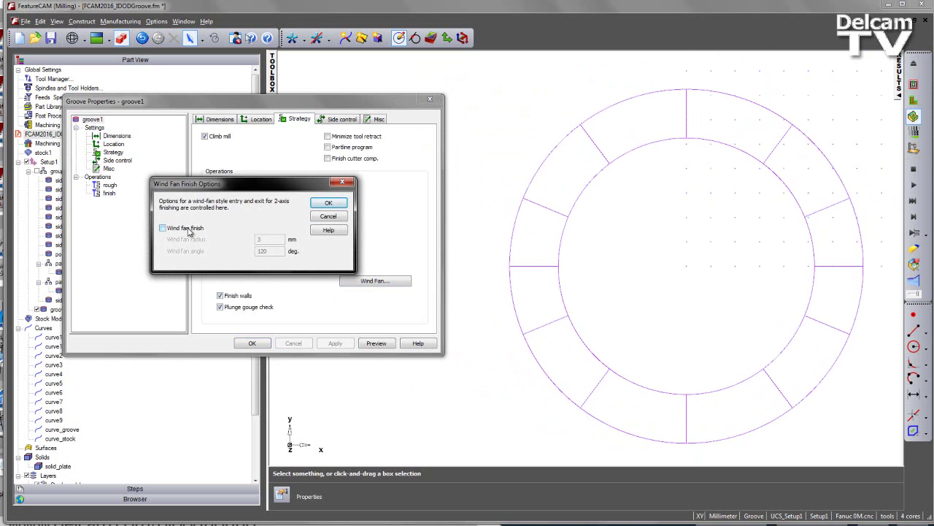
{"action": "left_click", "coordinate": [188, 230]}
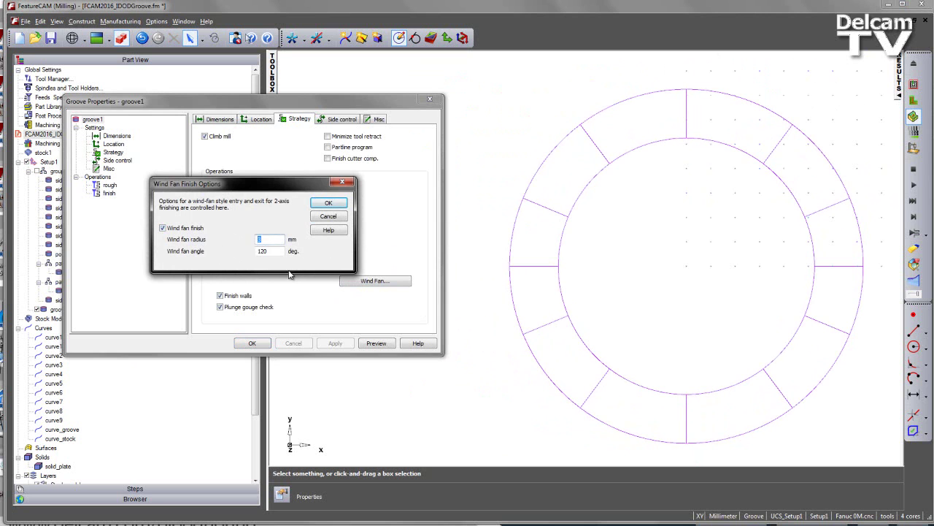
{"action": "double_click", "coordinate": [272, 250]}
{"action": "left_click", "coordinate": [330, 204]}
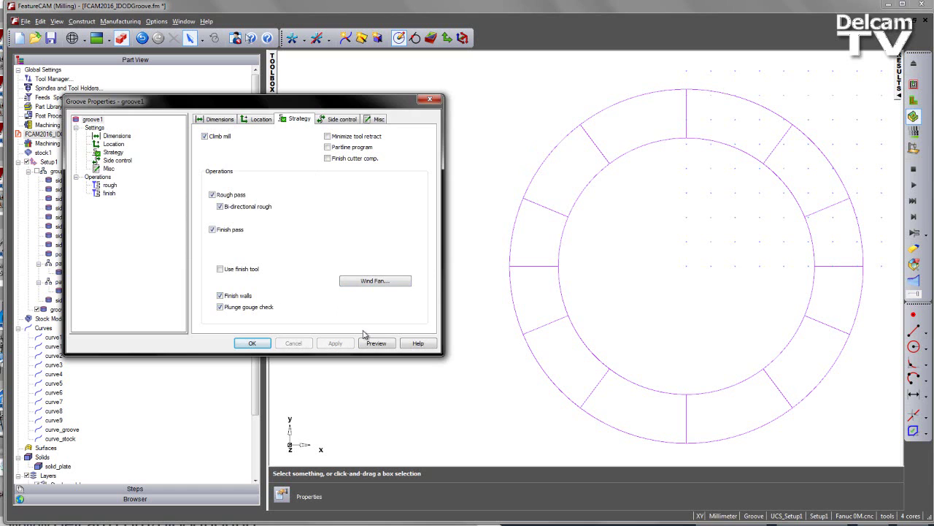
- Preview the groove1 toolpath with the new wind fan settings, then return to its properties
{"action": "left_click", "coordinate": [375, 343]}
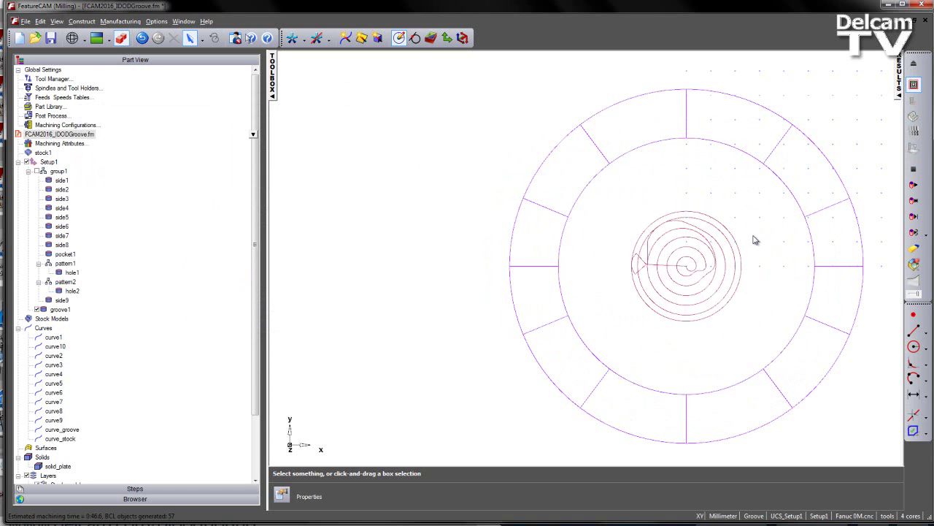
{"action": "middle_click_drag", "start_coordinate": [740, 232], "coordinate": [682, 230]}
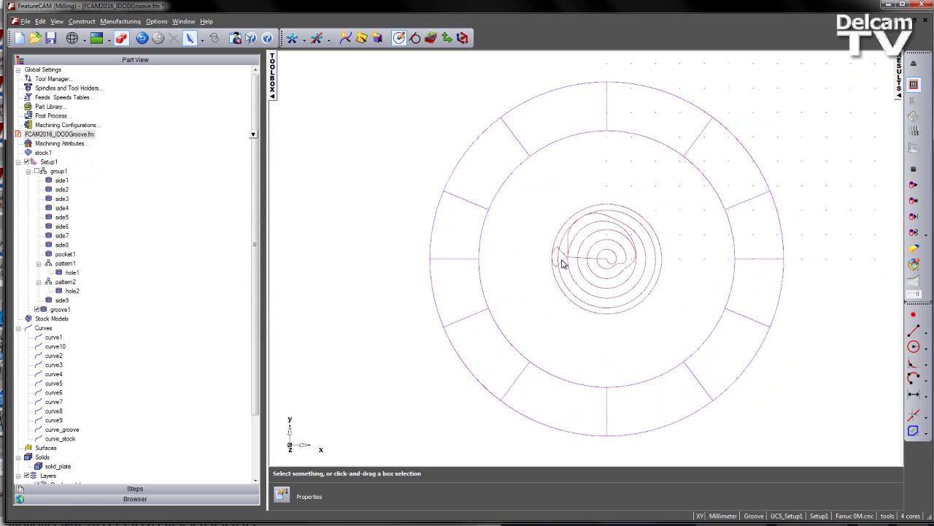
{"action": "left_click", "coordinate": [909, 73]}
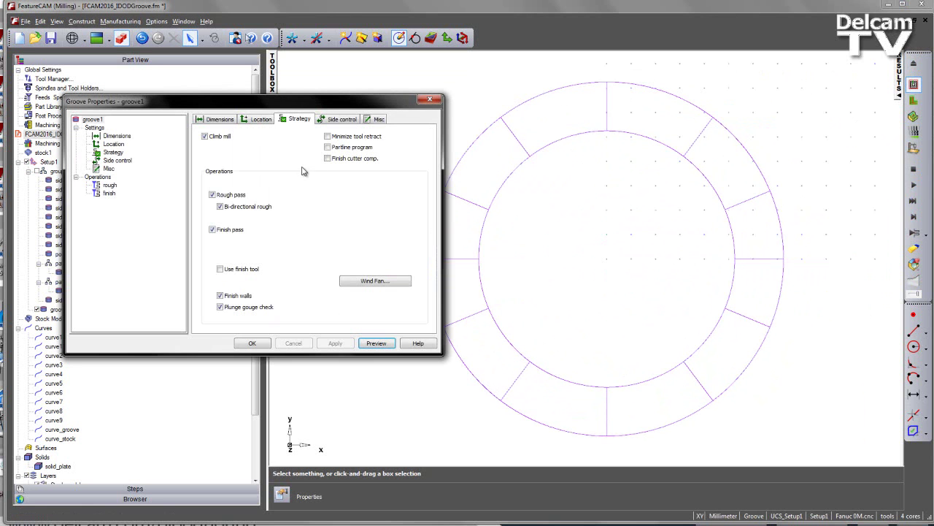
- Preview the finish operation and single-step its toolpath simulation to the end
{"action": "left_click", "coordinate": [109, 193]}
{"action": "left_click", "coordinate": [376, 344]}
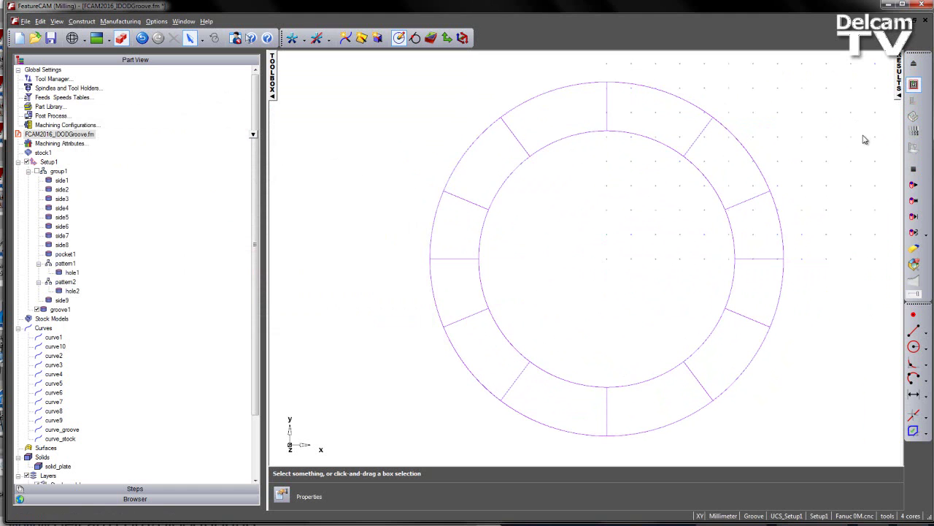
{"action": "left_click", "coordinate": [914, 216]}
{"action": "left_click", "coordinate": [913, 217]}
{"action": "left_click", "coordinate": [913, 217]}
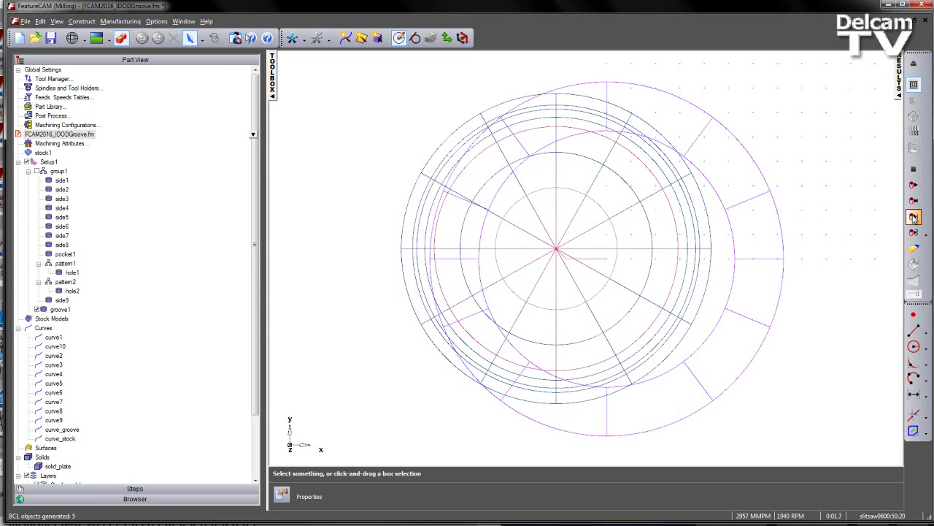
{"action": "left_click", "coordinate": [914, 217]}
{"action": "left_click", "coordinate": [914, 217]}
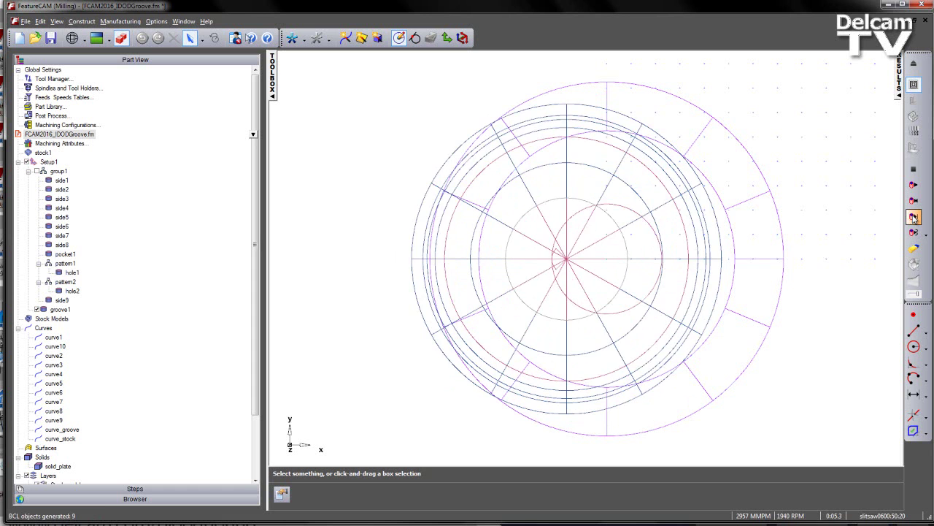
{"action": "left_click", "coordinate": [913, 217]}
{"action": "left_click", "coordinate": [913, 217]}
{"action": "left_click", "coordinate": [914, 185]}
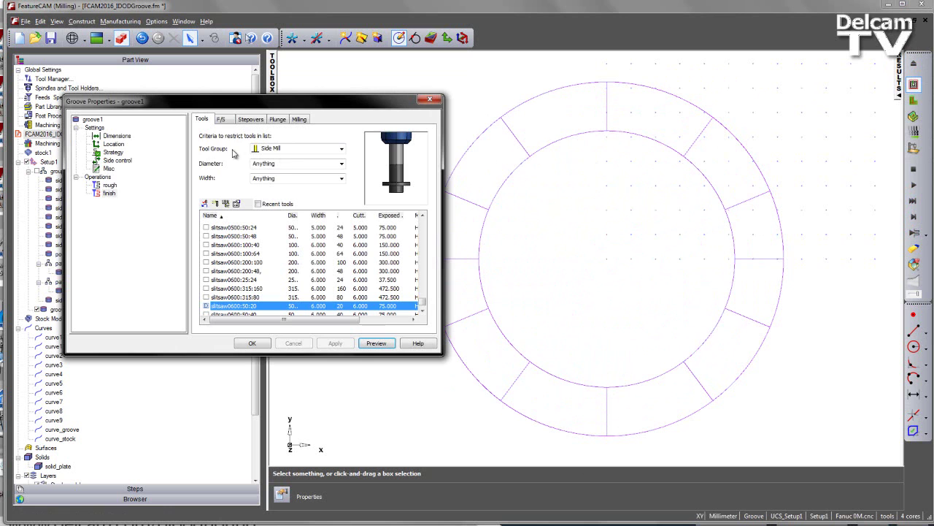
- Enable Partline program and Finish cutter comp. in groove1's strategy and apply
{"action": "left_click", "coordinate": [114, 152]}
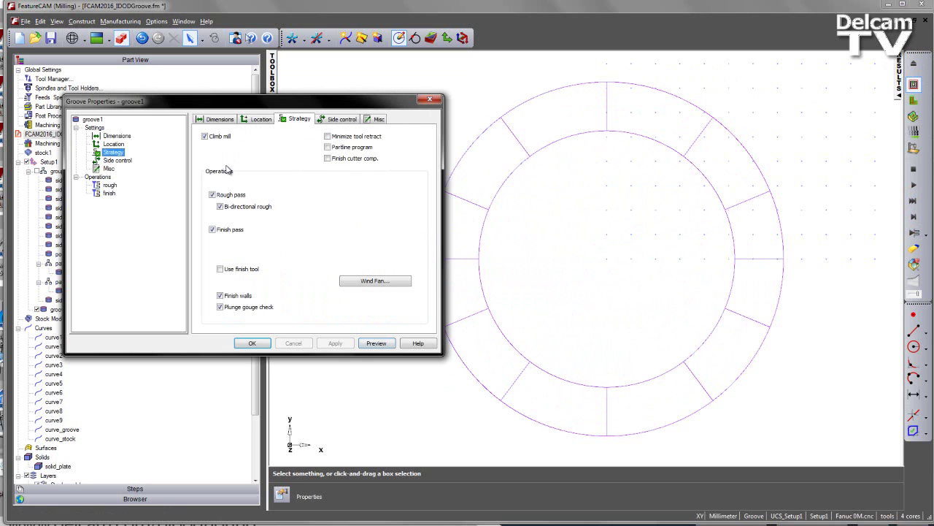
{"action": "left_click", "coordinate": [349, 147]}
{"action": "left_click", "coordinate": [347, 158]}
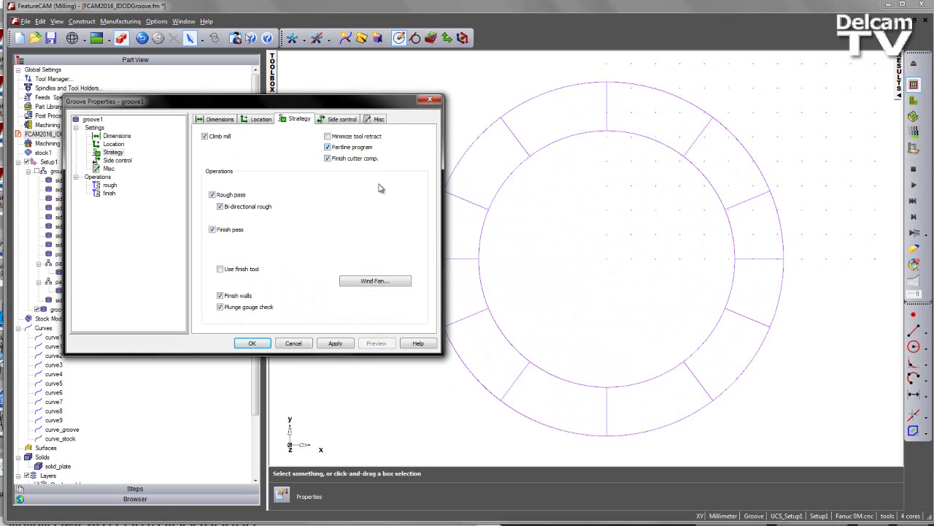
{"action": "left_click", "coordinate": [337, 344]}
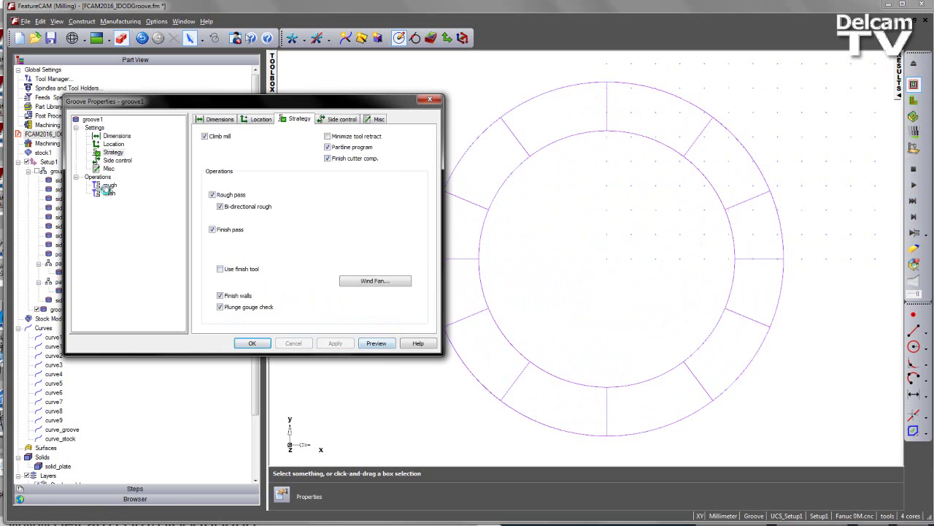
- Preview the finish toolpath and step the simulation through to its end
{"action": "left_click", "coordinate": [107, 191]}
{"action": "left_click", "coordinate": [374, 341]}
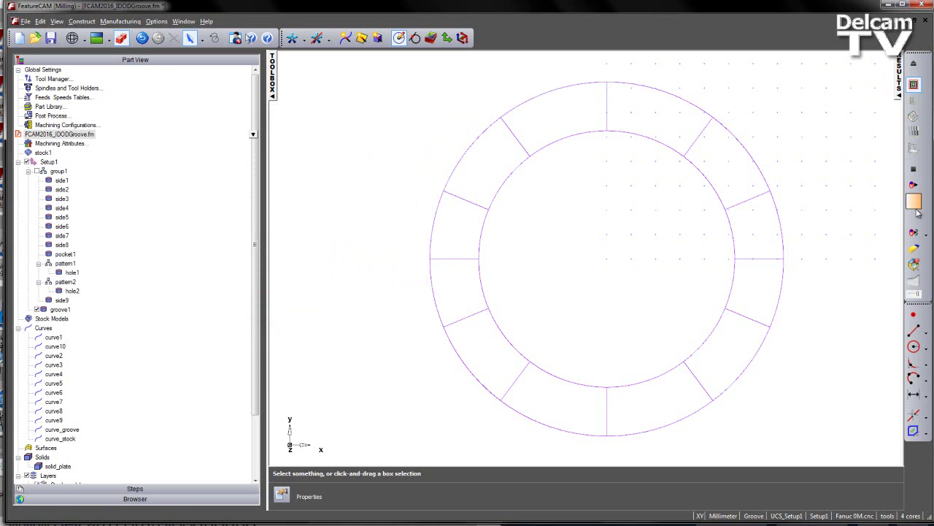
{"action": "left_click", "coordinate": [914, 216]}
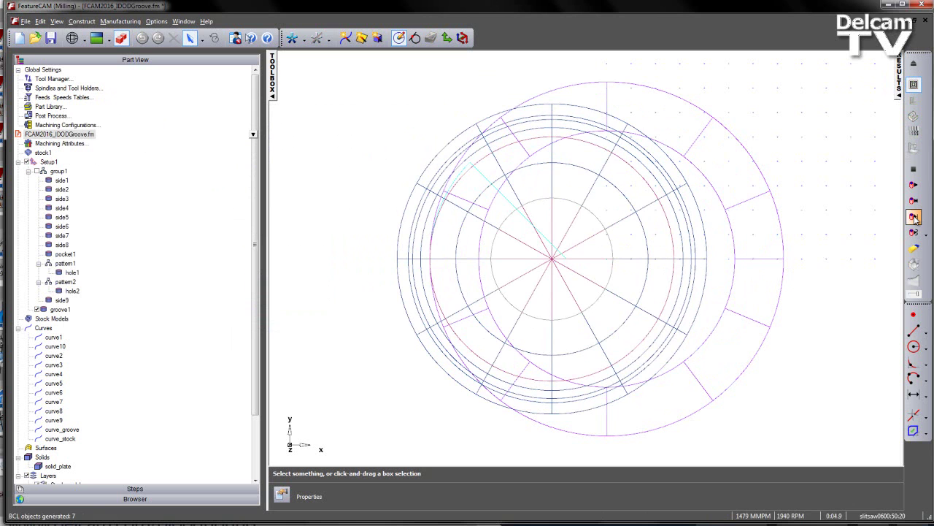
{"action": "left_click", "coordinate": [914, 185]}
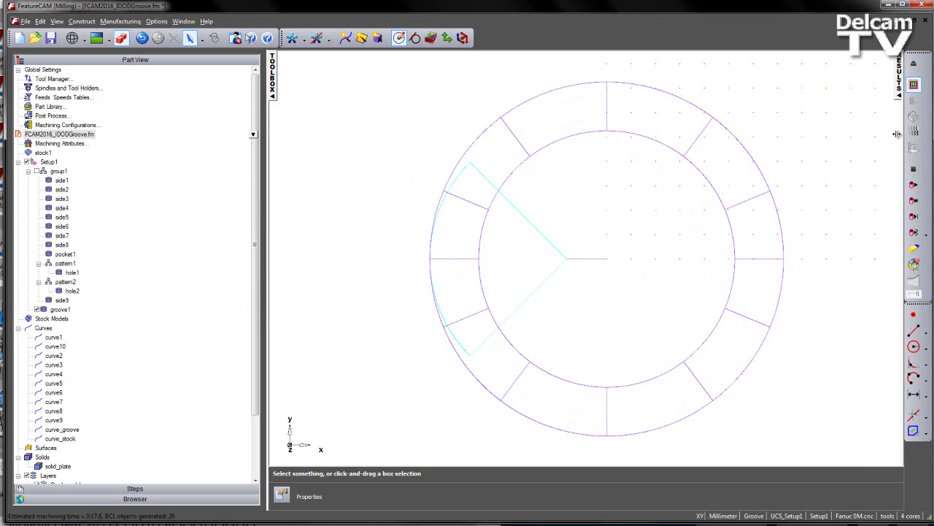
- Set the finish operation's plunge and retract points to the part centre pt(0,0,10) and simulate
{"action": "double_click", "coordinate": [634, 141]}
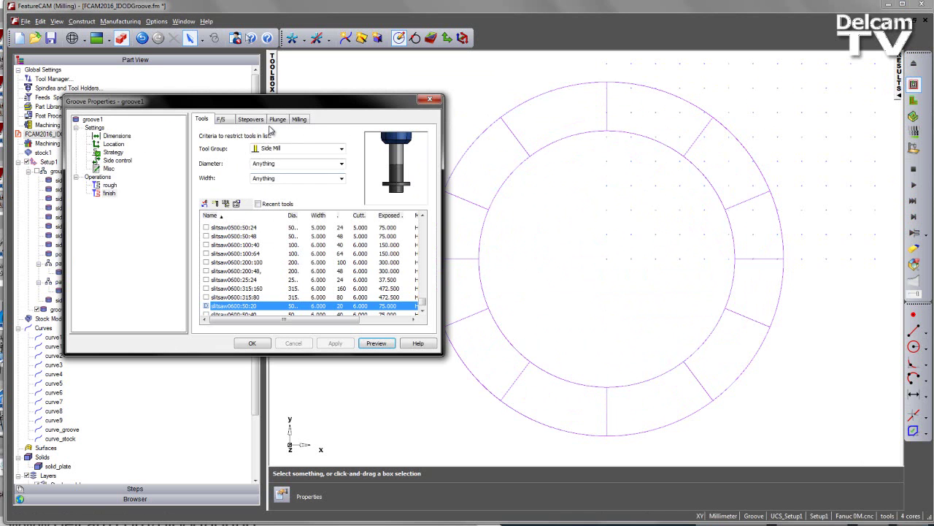
{"action": "left_click", "coordinate": [276, 121]}
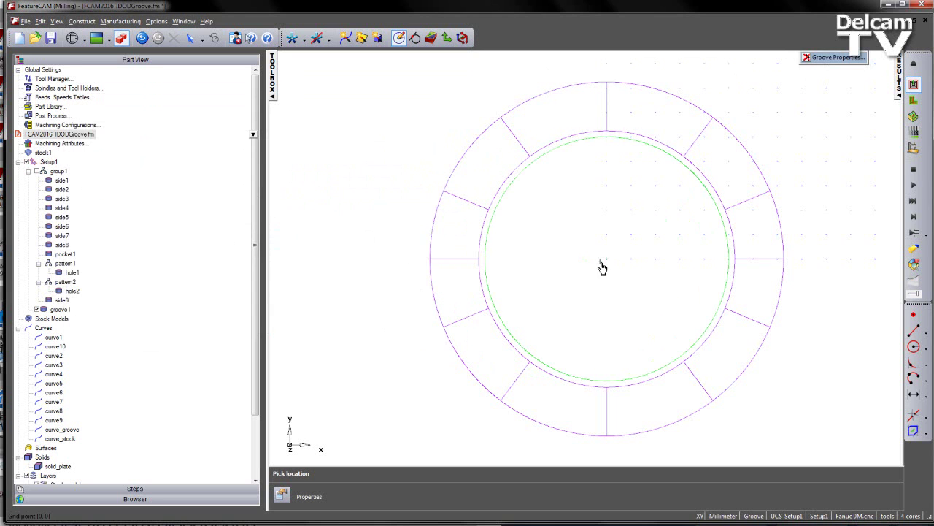
{"action": "left_click", "coordinate": [607, 261]}
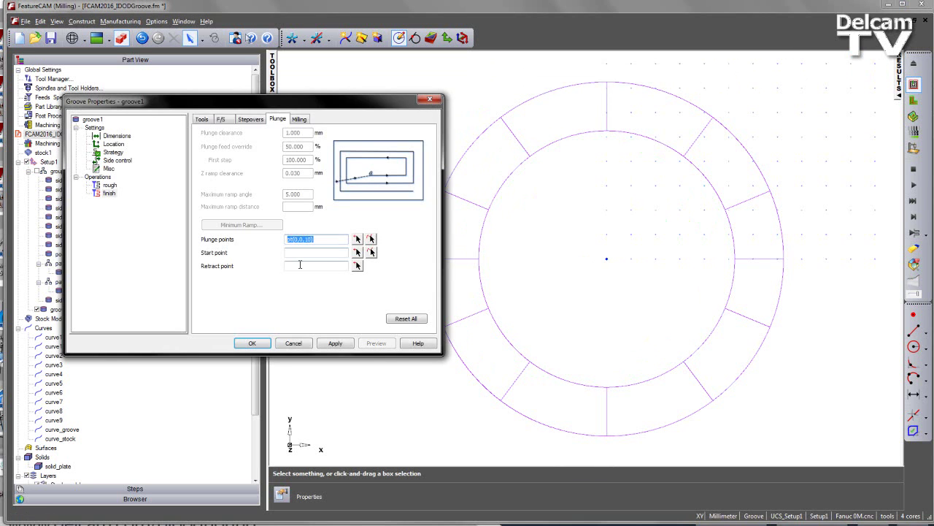
{"action": "left_click", "coordinate": [357, 266]}
{"action": "left_click", "coordinate": [609, 263]}
{"action": "left_click", "coordinate": [346, 343]}
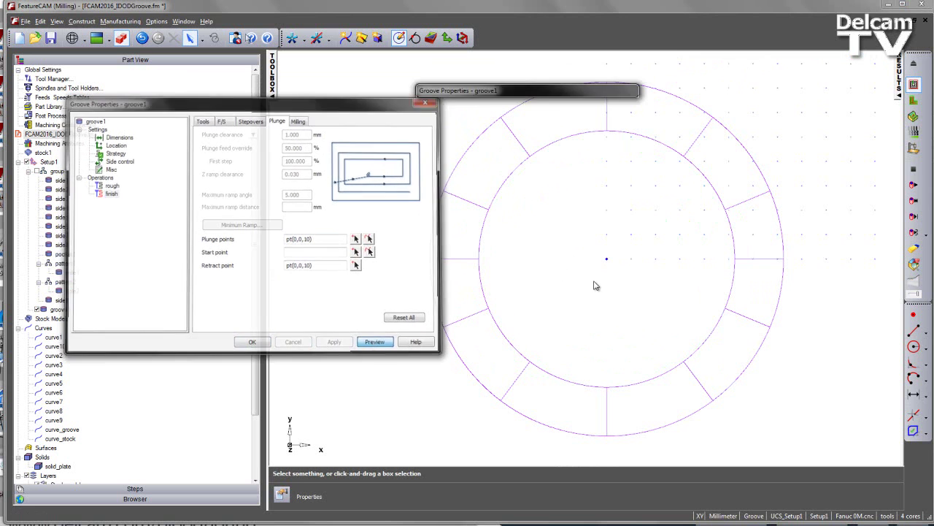
{"action": "left_click", "coordinate": [916, 187]}
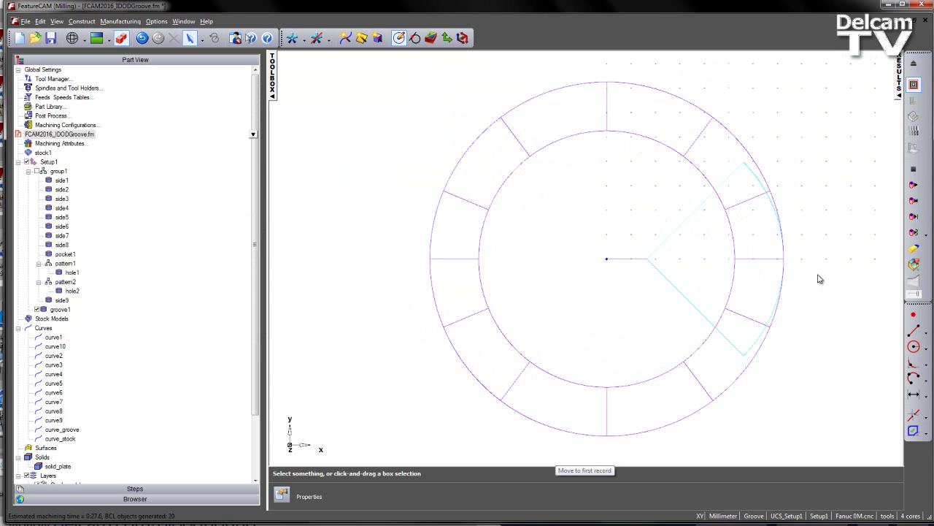
- Set the start point to pt(0,25,10) above the centre, apply, and preview the finish toolpath
{"action": "left_click", "coordinate": [913, 64]}
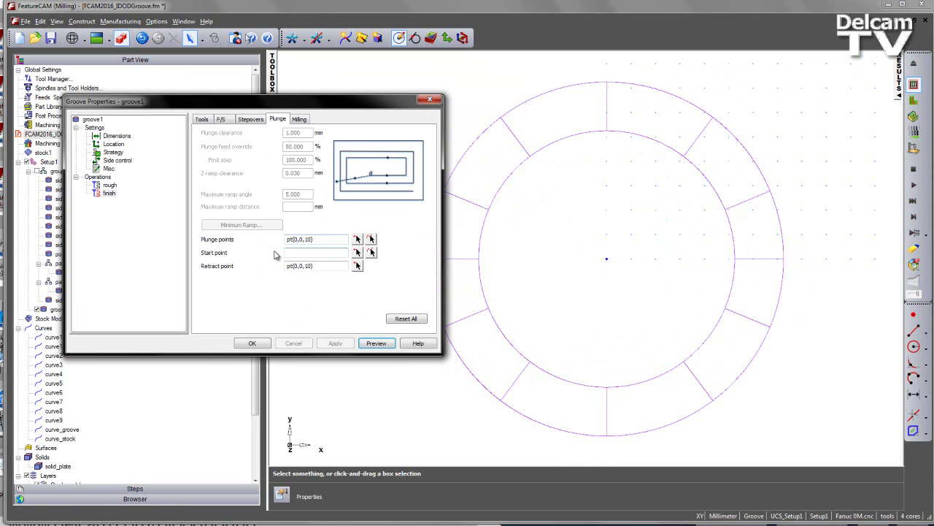
{"action": "left_click", "coordinate": [358, 252]}
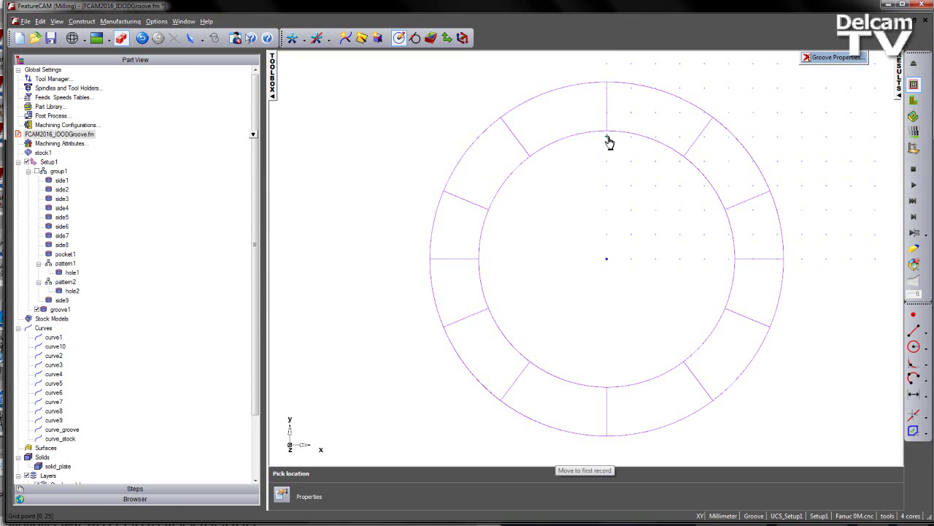
{"action": "left_click", "coordinate": [606, 137]}
{"action": "left_click", "coordinate": [336, 343]}
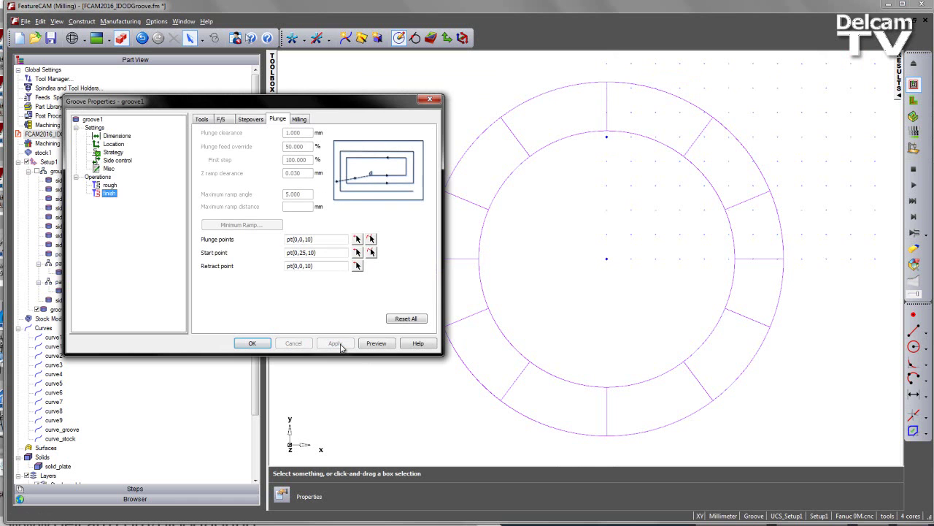
{"action": "left_click", "coordinate": [376, 343]}
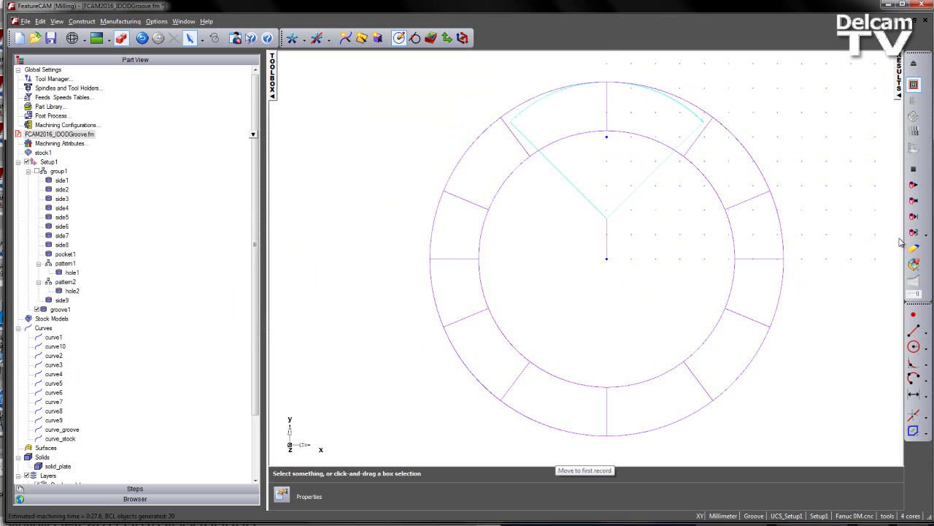
{"action": "left_click", "coordinate": [915, 169]}
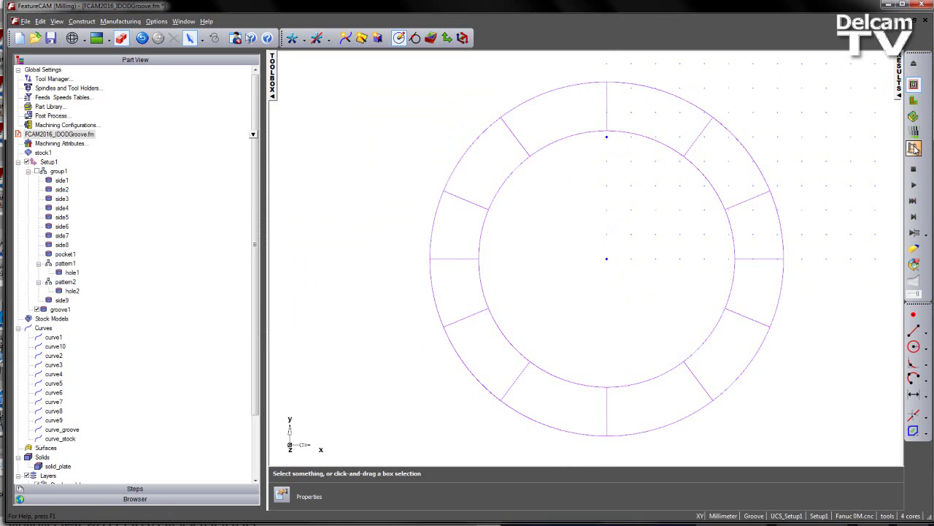
- Show group1's features, tilt the part into 3-D, and play the full machining simulation
{"action": "left_click", "coordinate": [36, 171]}
{"action": "middle_click_drag", "start_coordinate": [543, 192], "coordinate": [687, 86]}
{"action": "middle_click_drag", "start_coordinate": [556, 115], "coordinate": [590, 163]}
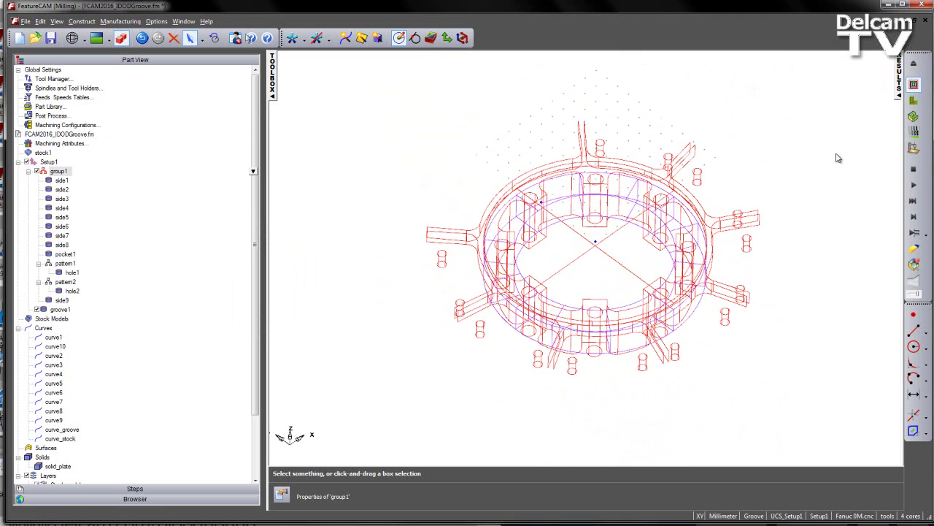
{"action": "left_click", "coordinate": [916, 119]}
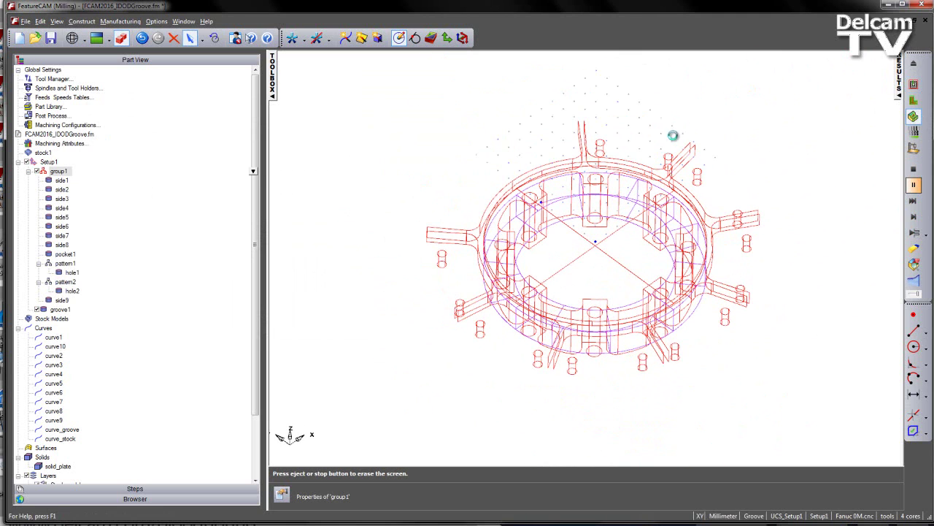